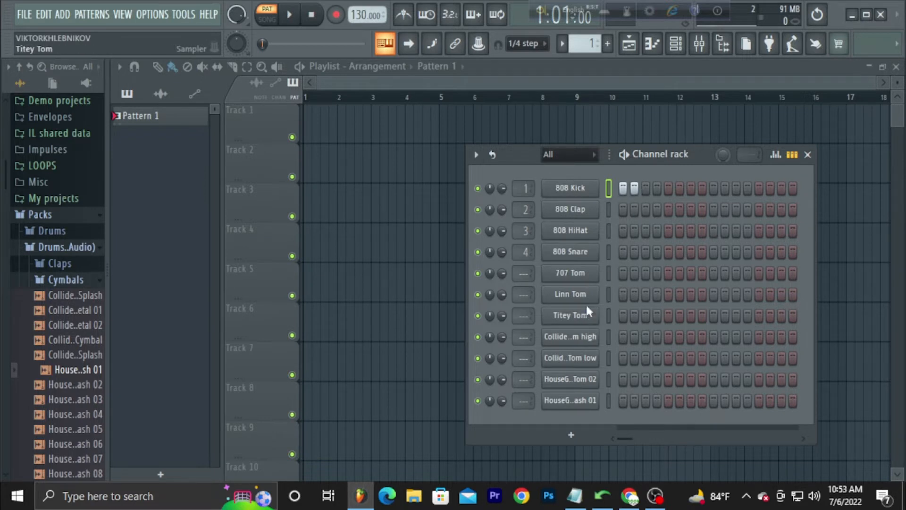
- Complete the fill with 808 Snare on steps 3–4, Linn Tom on 5–6, Titey Tom on 7–8 and HouseGen Crash 01 on 9
click(646, 252)
click(657, 252)
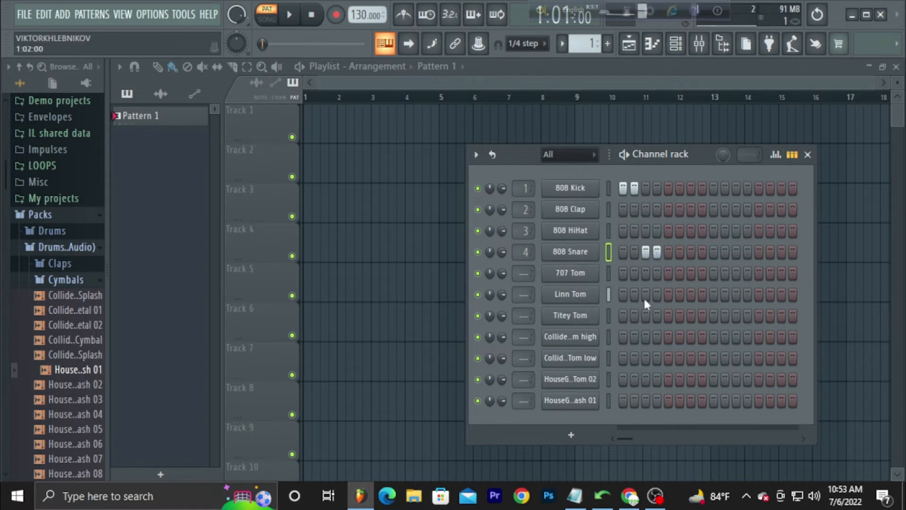
click(668, 294)
click(680, 294)
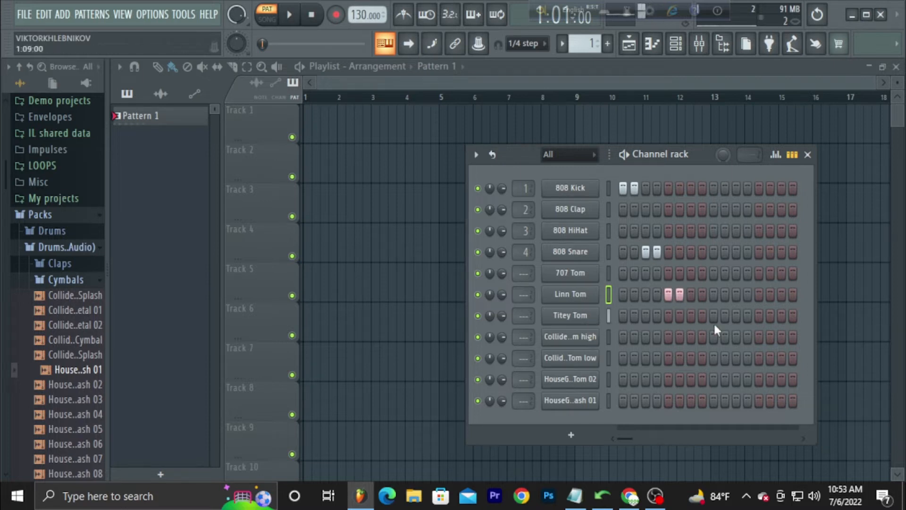
click(691, 315)
click(702, 315)
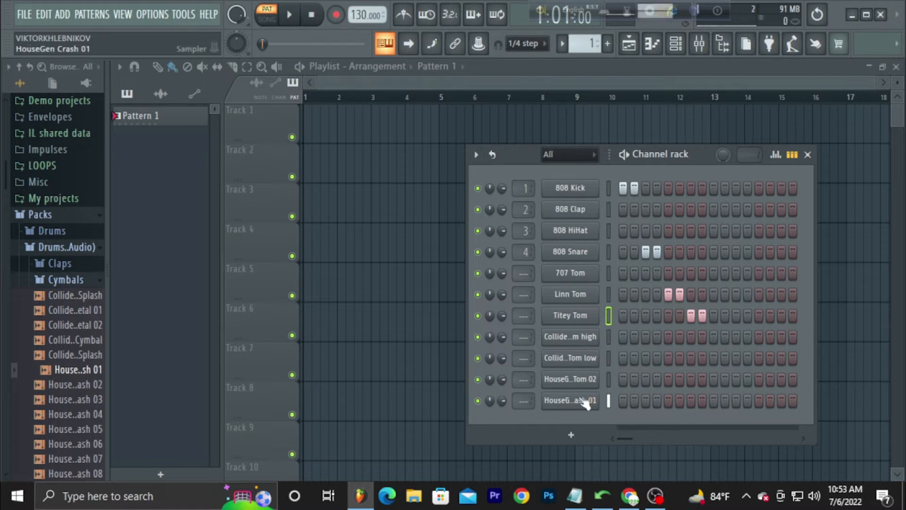
click(714, 401)
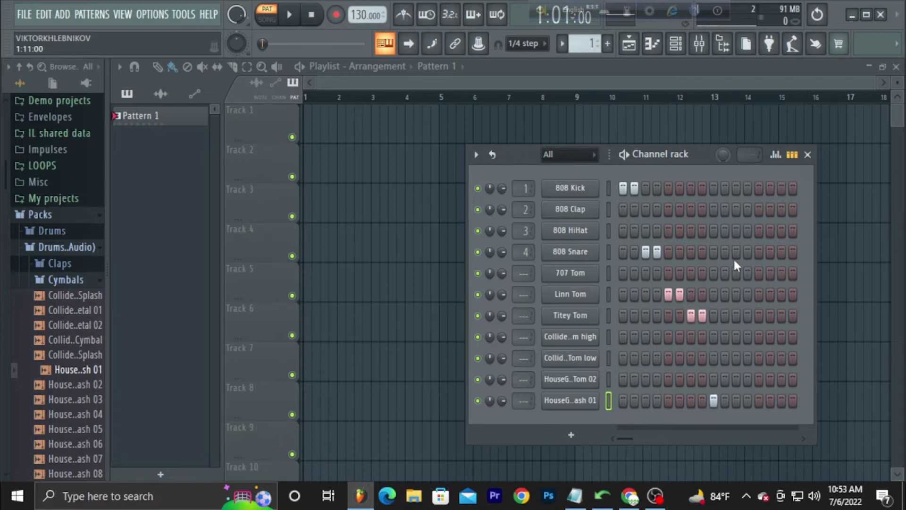
- Play the fill, and audition its kick, snare, Linn Tom, Titey Tom and crash channels one by one
key(space)
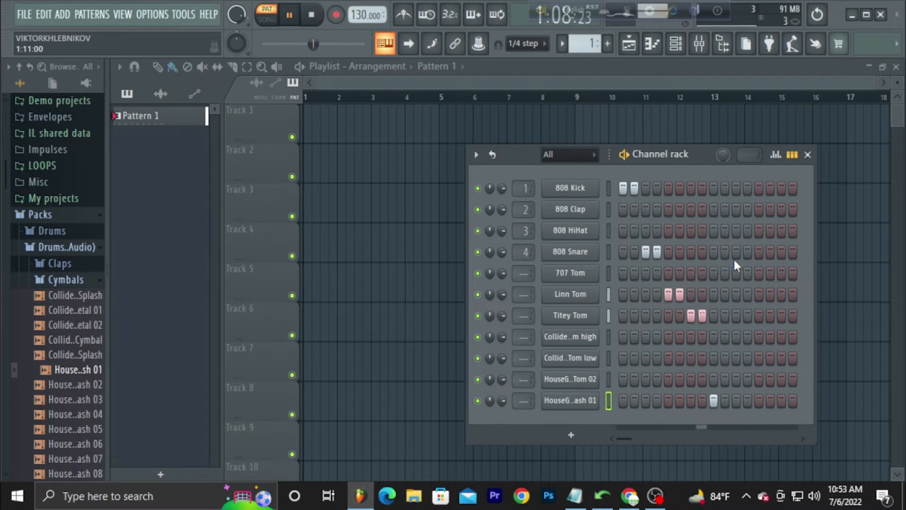
key(space)
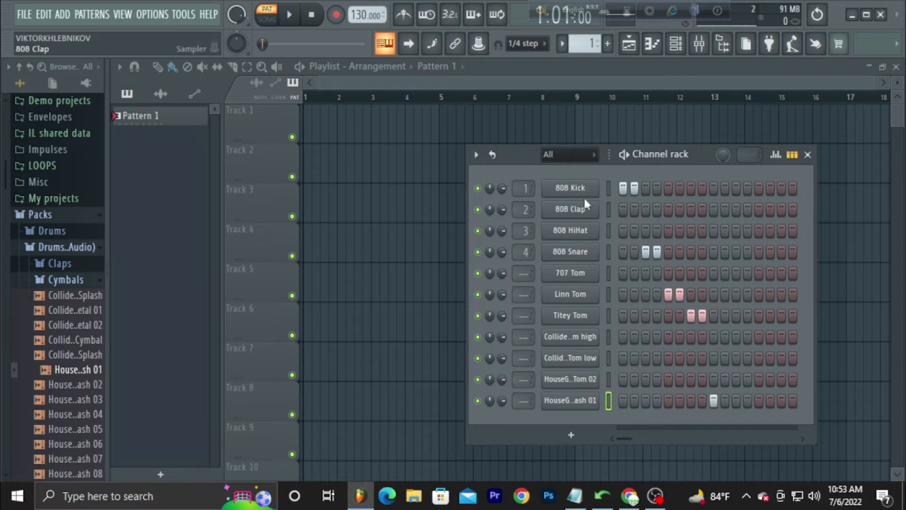
click(572, 189)
click(584, 254)
click(584, 254)
click(574, 301)
click(574, 300)
click(577, 316)
click(577, 317)
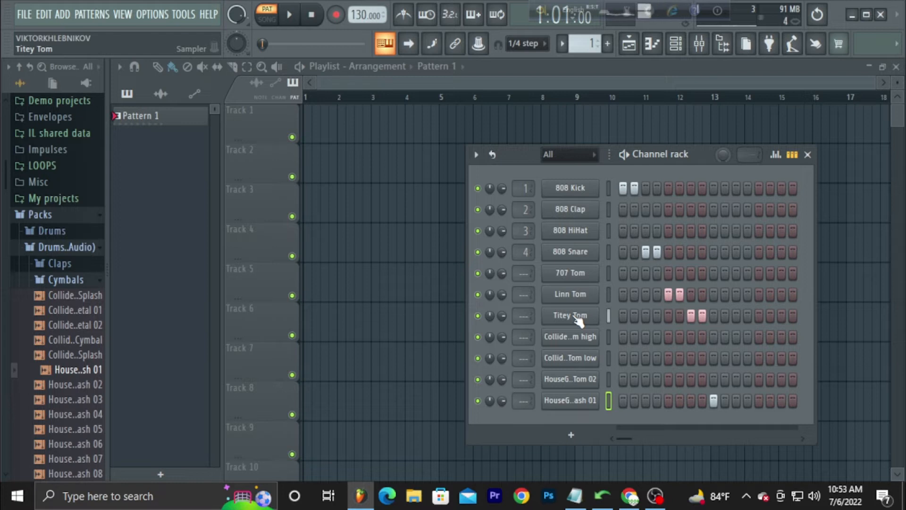
click(584, 402)
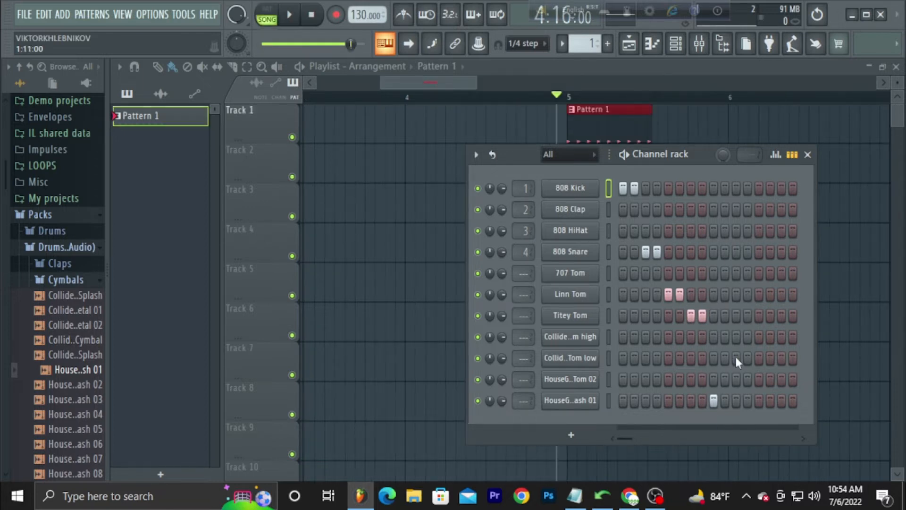
- Clear all crash, Titey Tom, Linn Tom, snare and kick steps from Pattern 1
click(715, 400)
mouse_move(712, 313)
mouse_down()
mouse_move(656, 314)
mouse_move(645, 296)
mouse_up()
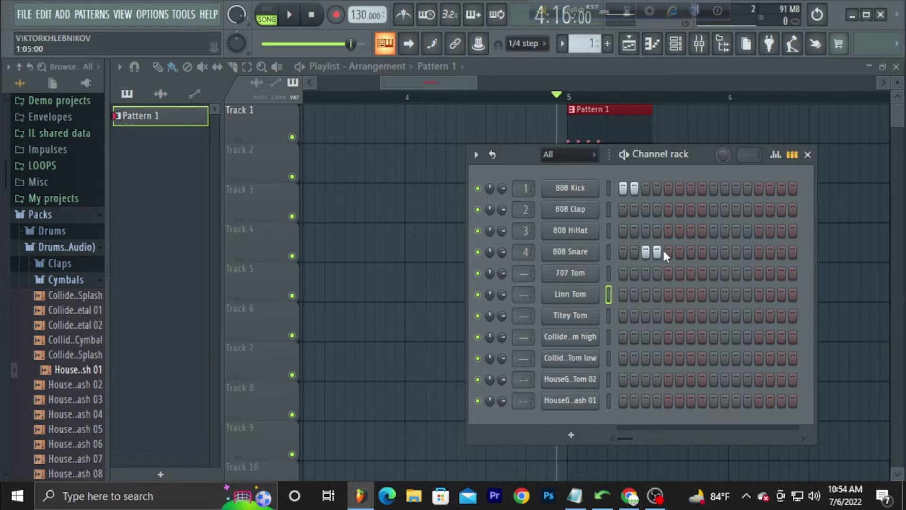
drag(658, 251, 646, 253)
drag(635, 187, 623, 188)
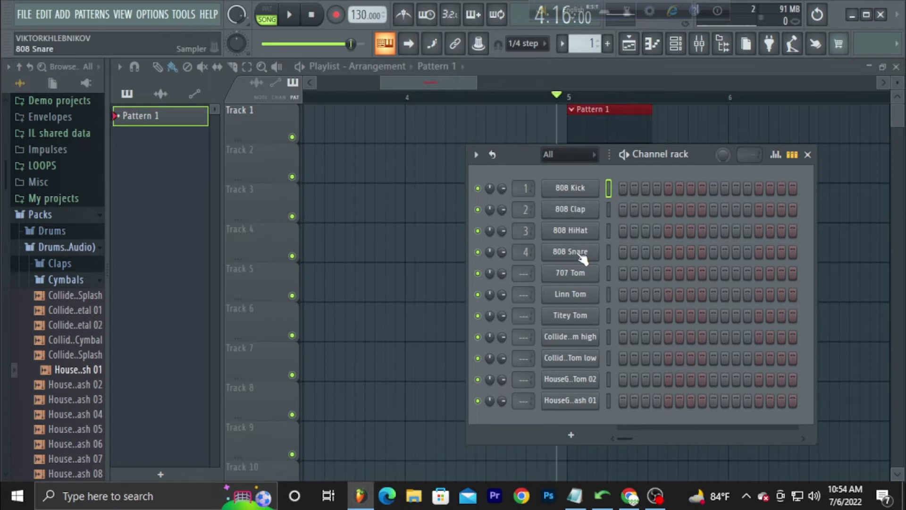
- Program a second fill with 808 Snare on steps 1–4, 707 Tom on 5–6, Linn Tom on 7–8 and HouseGen Crash 01 on 9
click(624, 253)
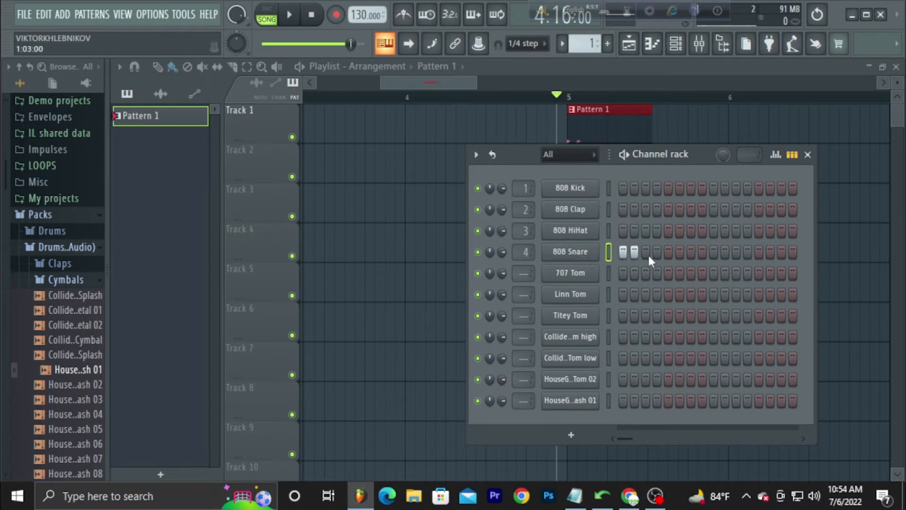
click(667, 274)
click(679, 274)
click(691, 295)
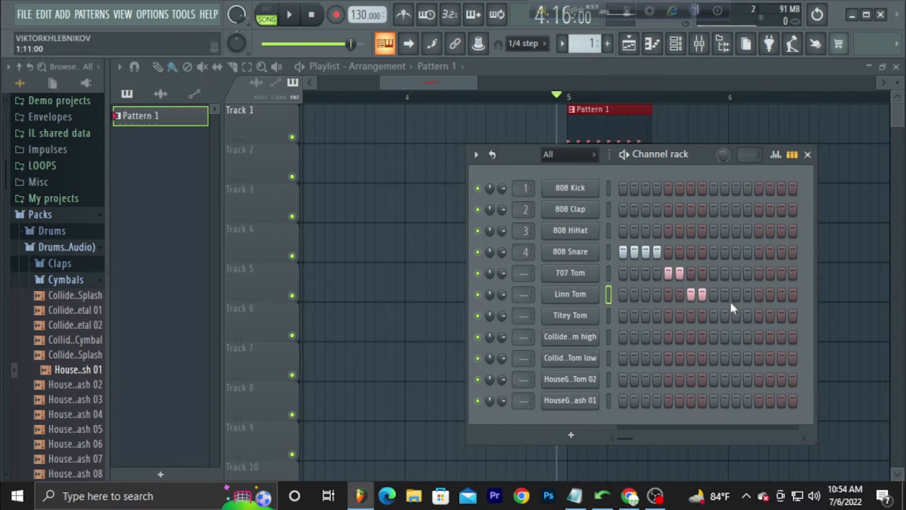
click(578, 405)
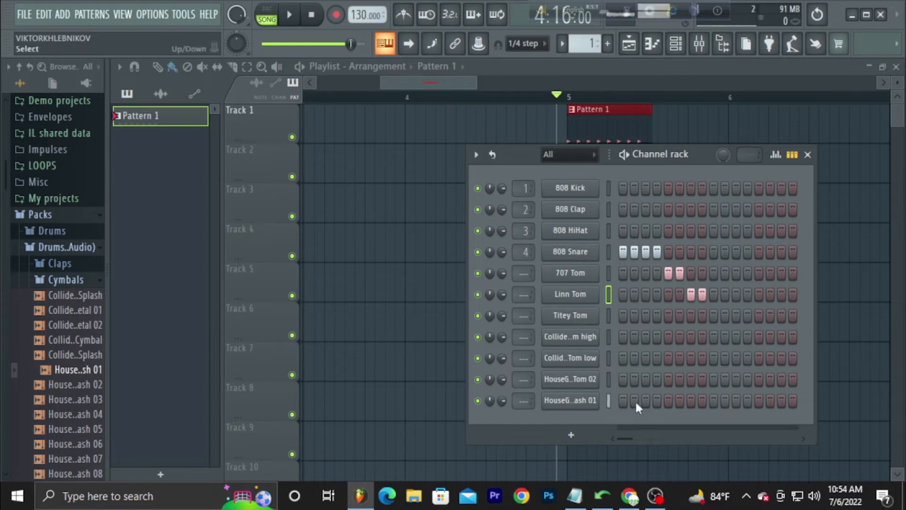
click(713, 400)
- Switch playback from song to pattern mode and listen to the second fill
key(space)
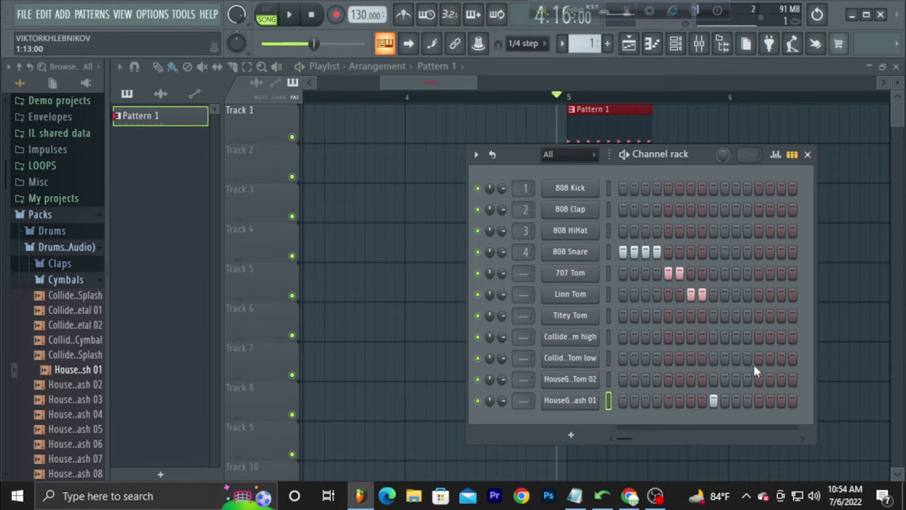
key(space)
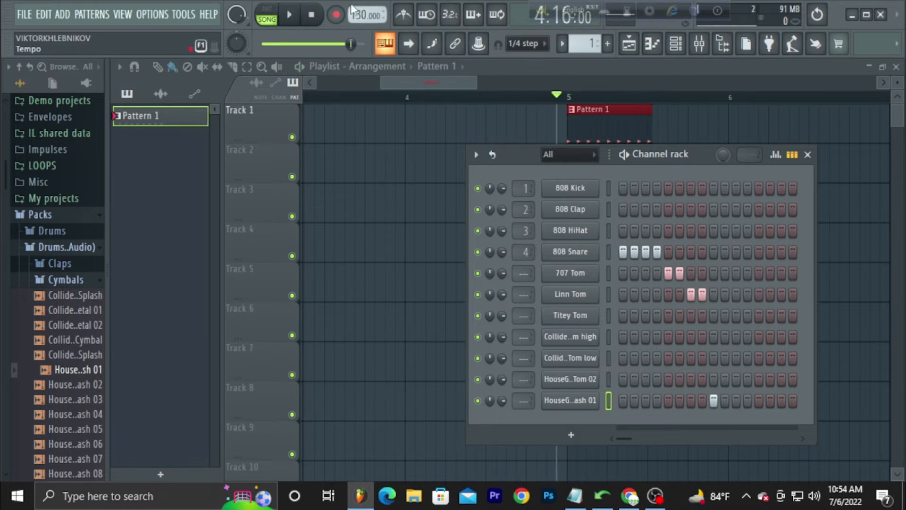
click(271, 15)
key(space)
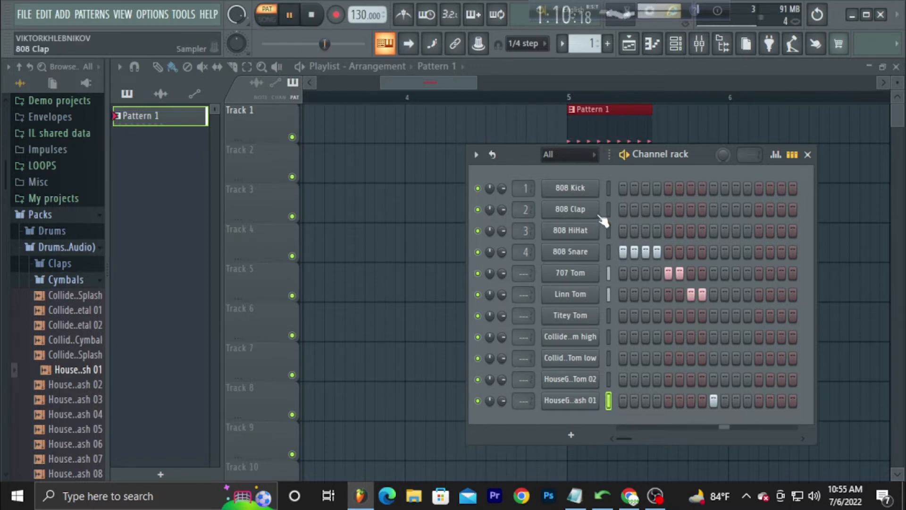
key(space)
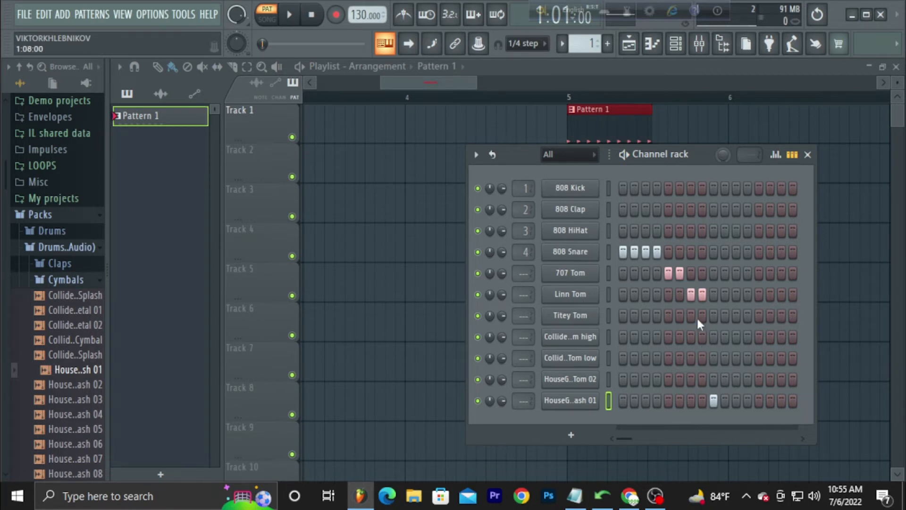
- Replace the 808 Snare hits on steps 2 and 4 with Collide..m high hits
click(635, 337)
click(634, 252)
click(657, 337)
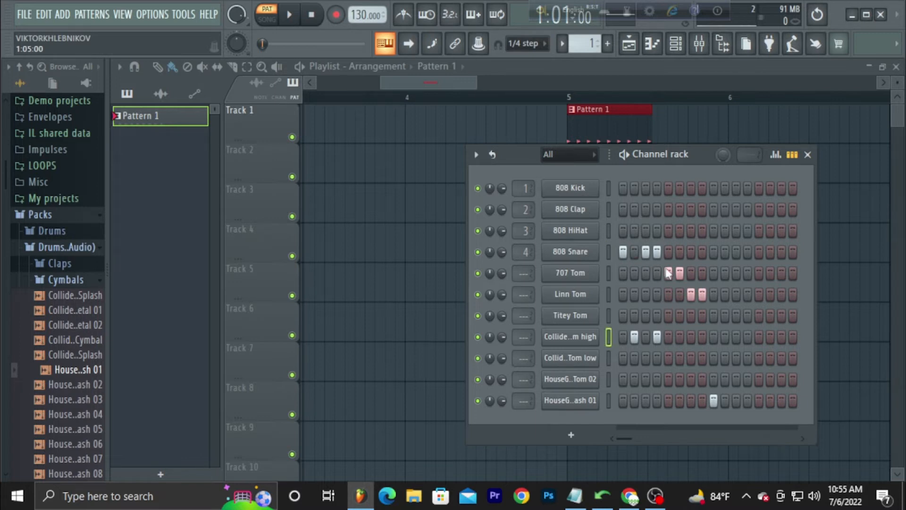
click(657, 251)
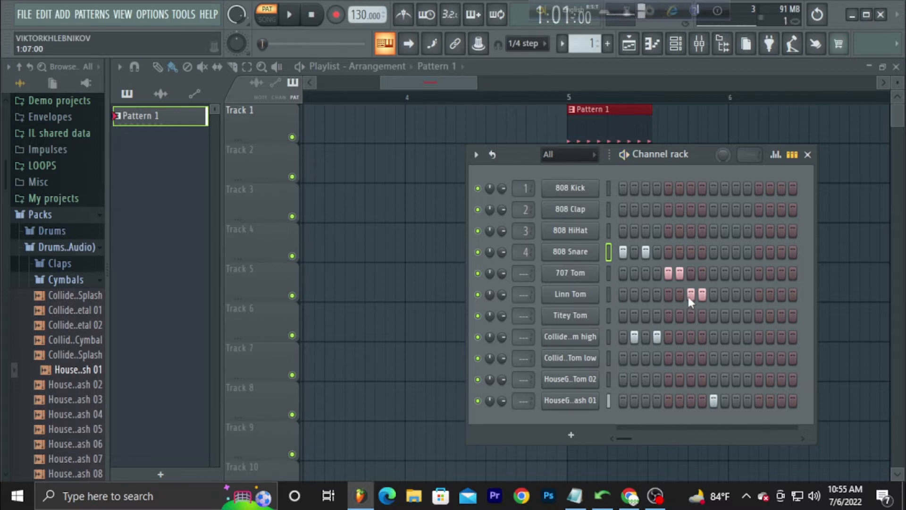
- Move the step 6 hit from 707 Tom to 808 Snare and the step 8 hit from Linn Tom to Titey Tom
click(680, 273)
click(679, 252)
click(702, 294)
click(702, 315)
key(space)
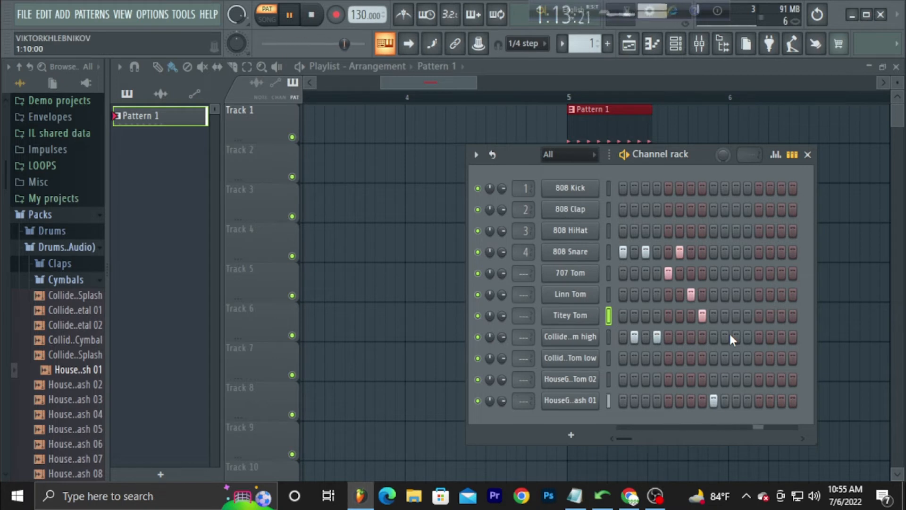
key(space)
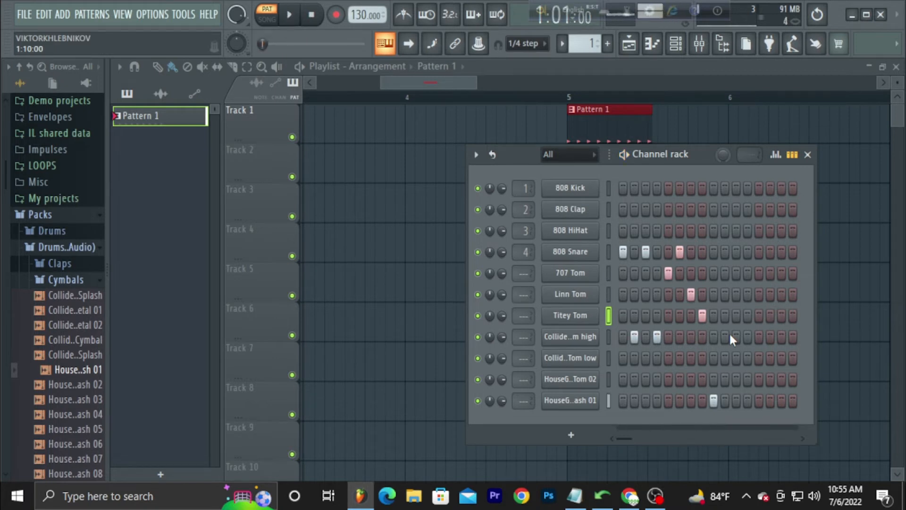
- Try the step 8 hit on the Collid..Tom low channel instead of Titey Tom and play the pattern
click(702, 359)
click(703, 317)
key(space)
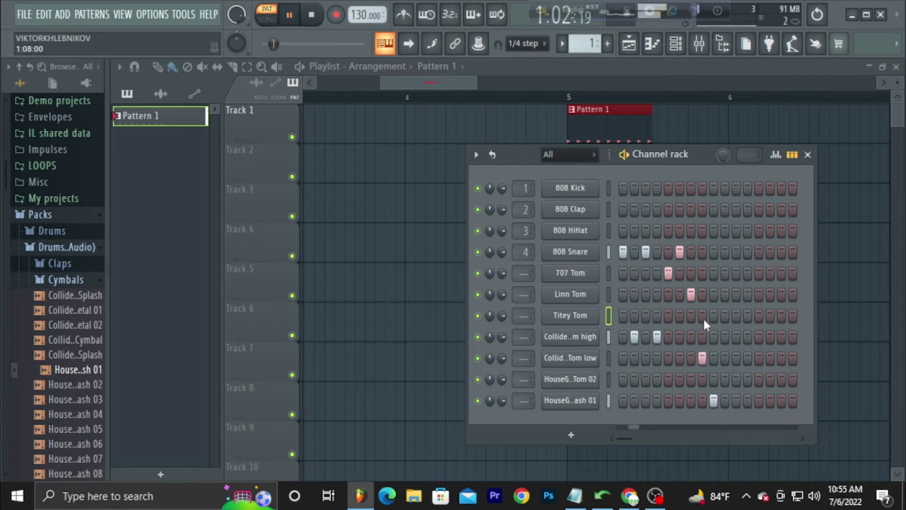
key(space)
- Move the step 7 hit from Linn Tom to HouseGen Tom 02 and start playback
click(691, 295)
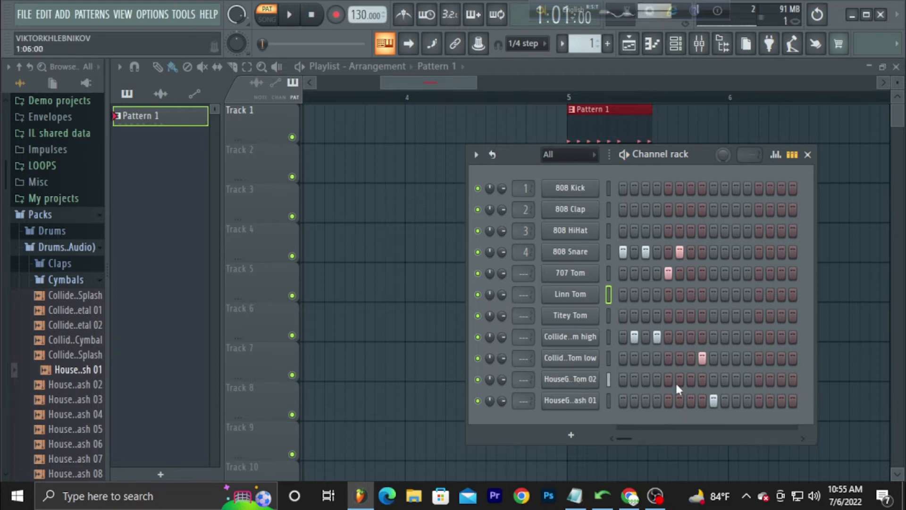
click(691, 379)
key(space)
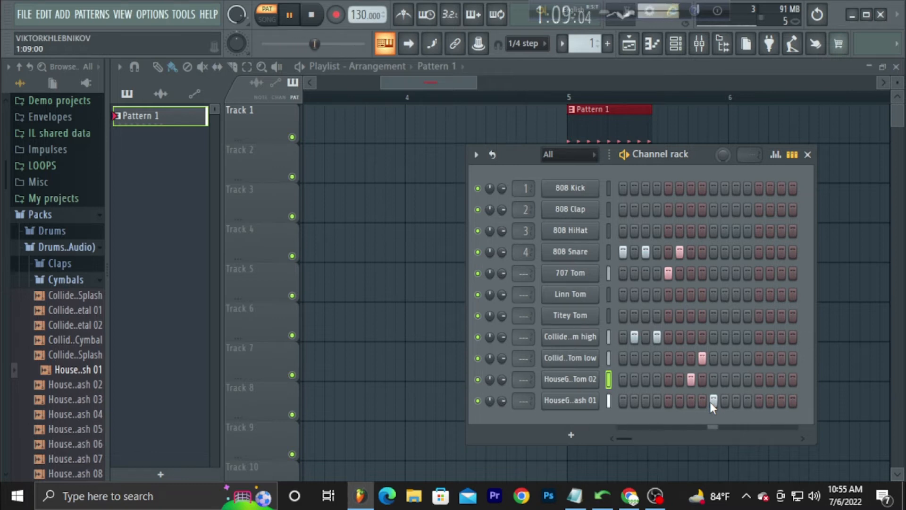
- Try HouseGen Tom 02 on step 8, replace the Collid..Tom low hit there with Titey Tom, and stop playback
click(701, 380)
click(704, 361)
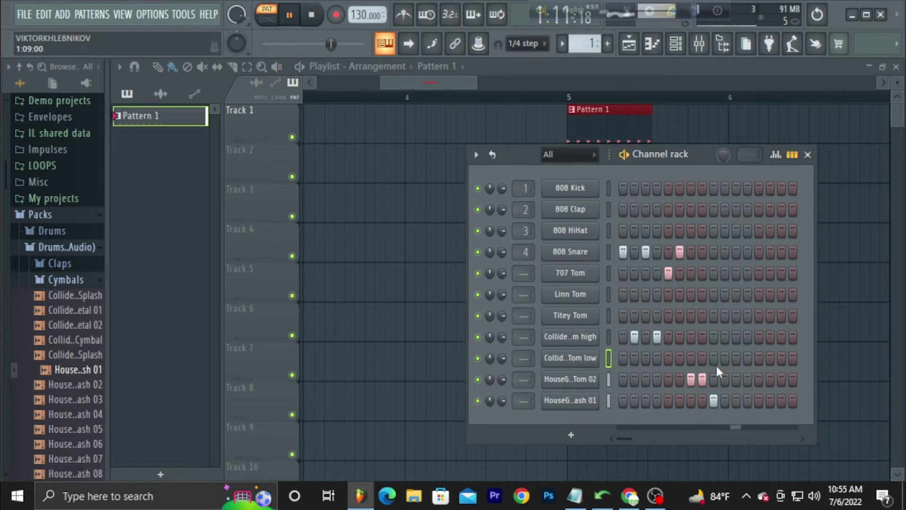
click(702, 379)
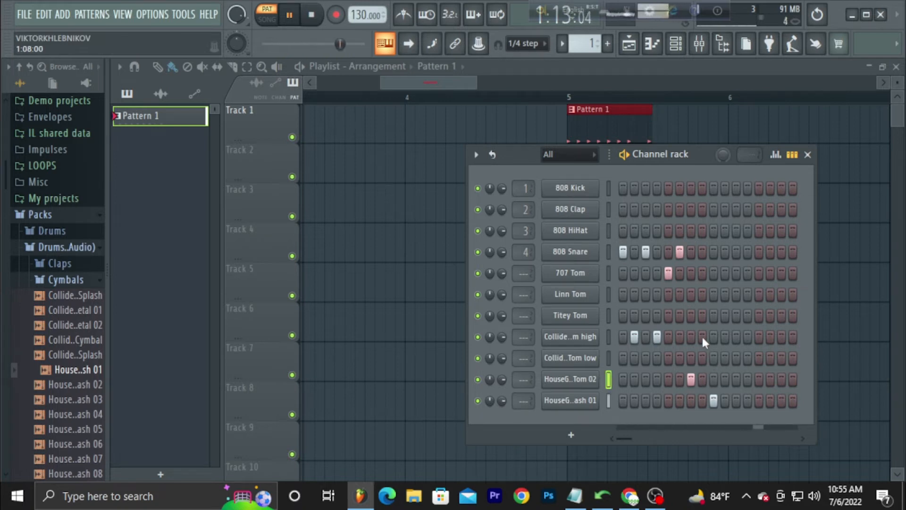
click(702, 316)
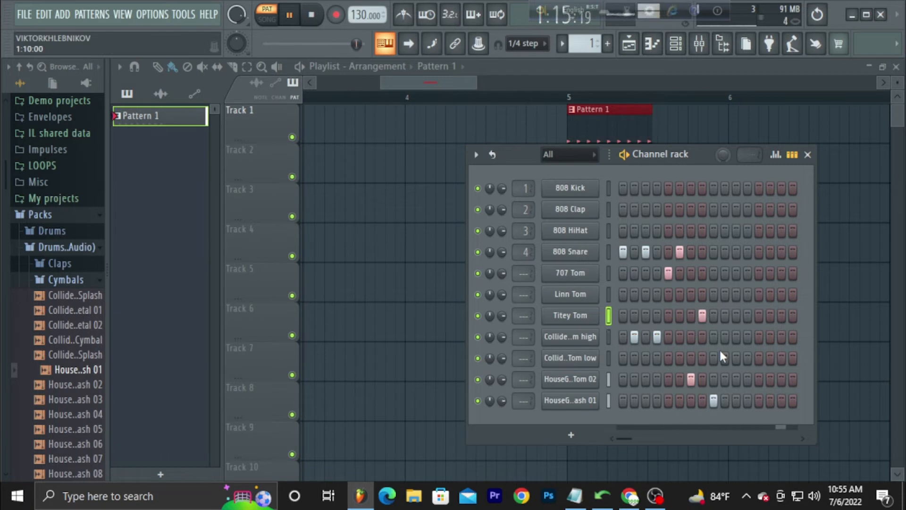
key(space)
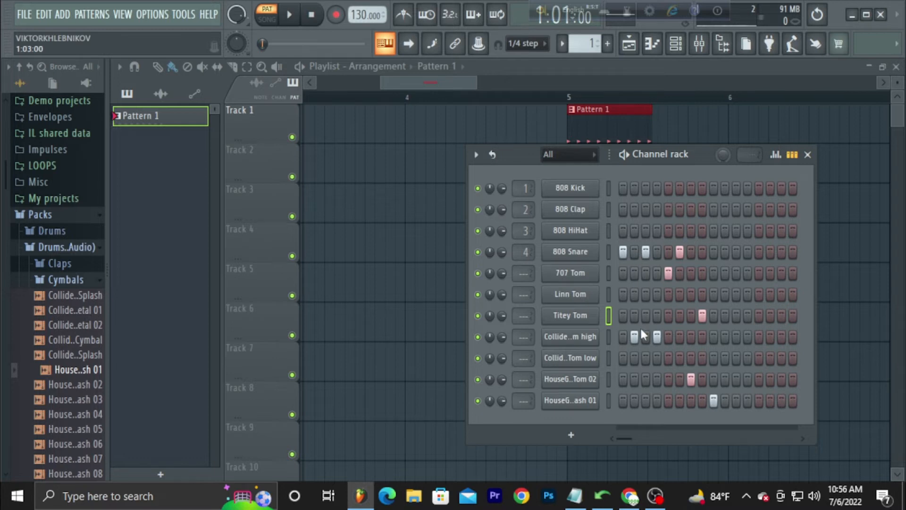
- Audition the Collide..m high, 808 Snare, Titey Tom, HouseGen Tom 02 and HouseGen Crash 01 sounds used in the fill
click(585, 336)
click(575, 253)
click(581, 338)
click(573, 255)
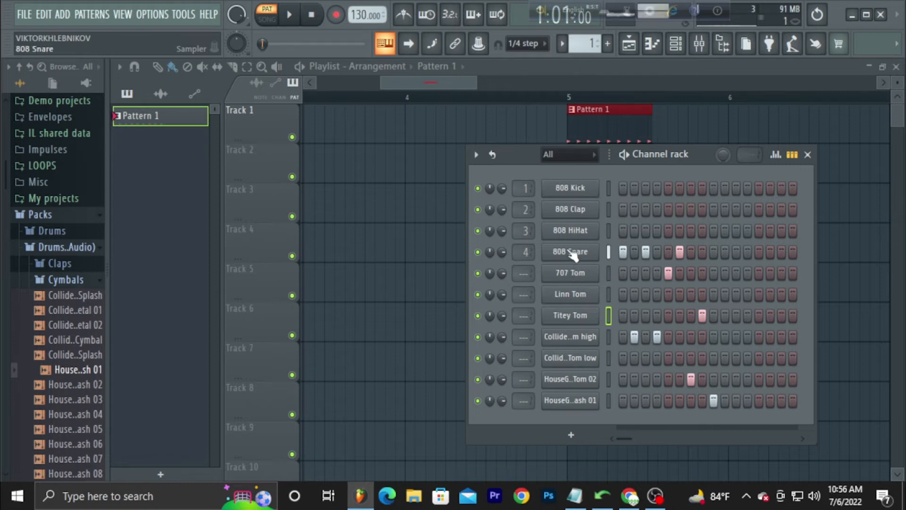
click(574, 321)
click(578, 386)
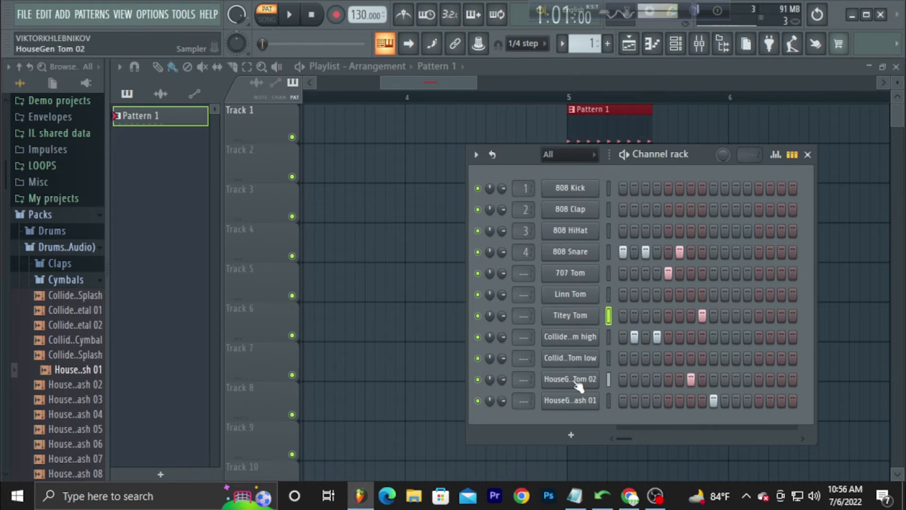
click(583, 400)
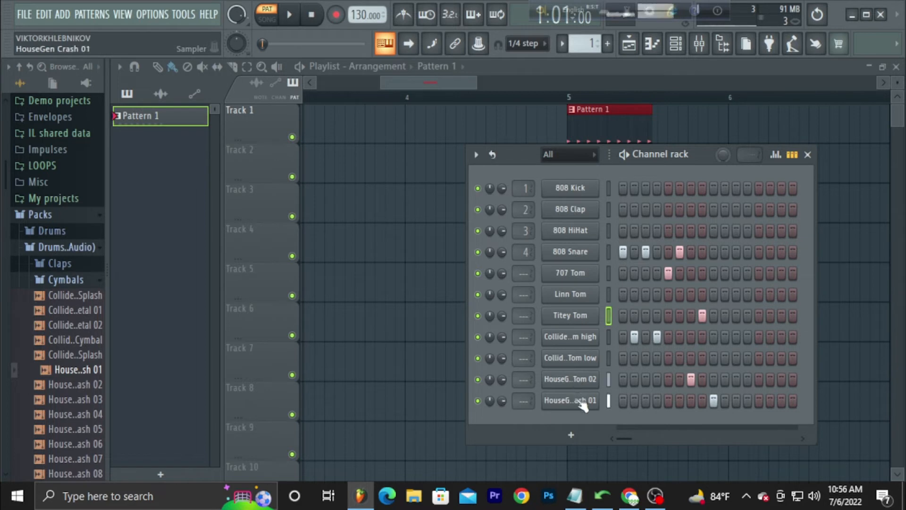
- Clear every crash, tom and snare step of the second fill from Pattern 1
click(692, 379)
click(657, 337)
click(634, 337)
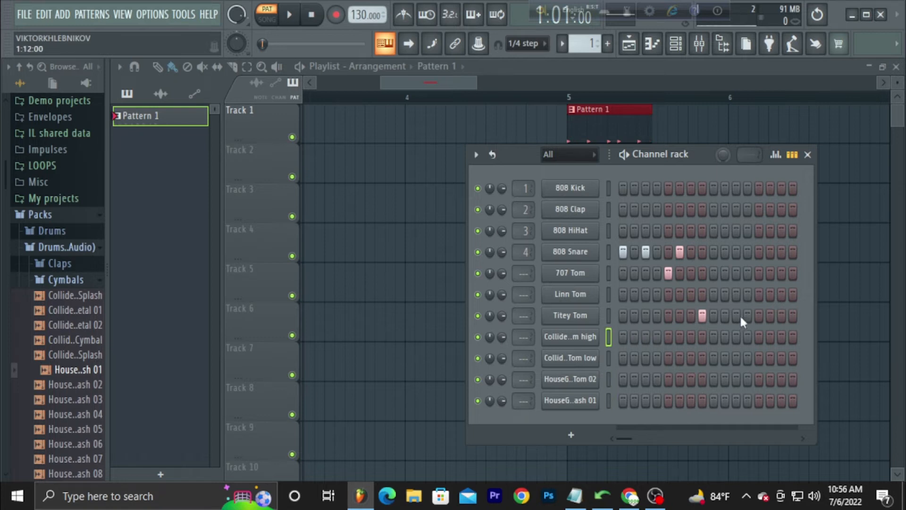
click(668, 272)
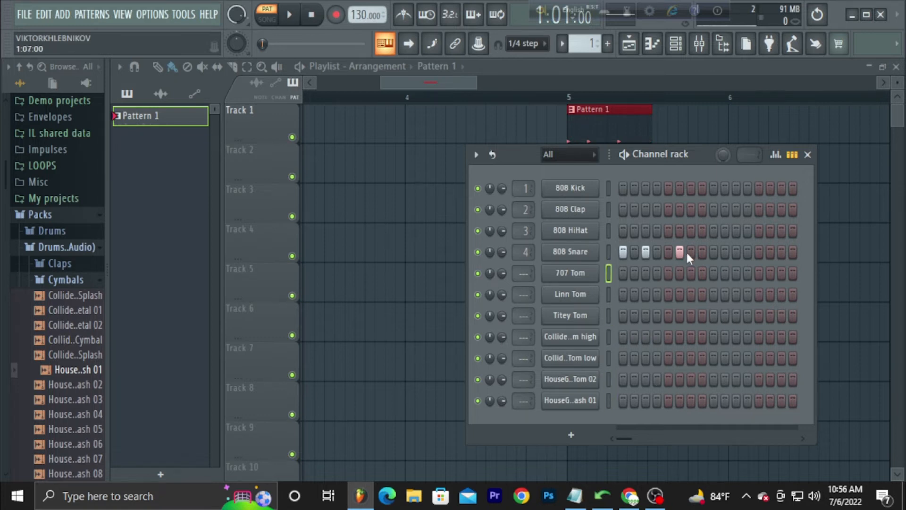
click(680, 252)
click(645, 252)
click(623, 251)
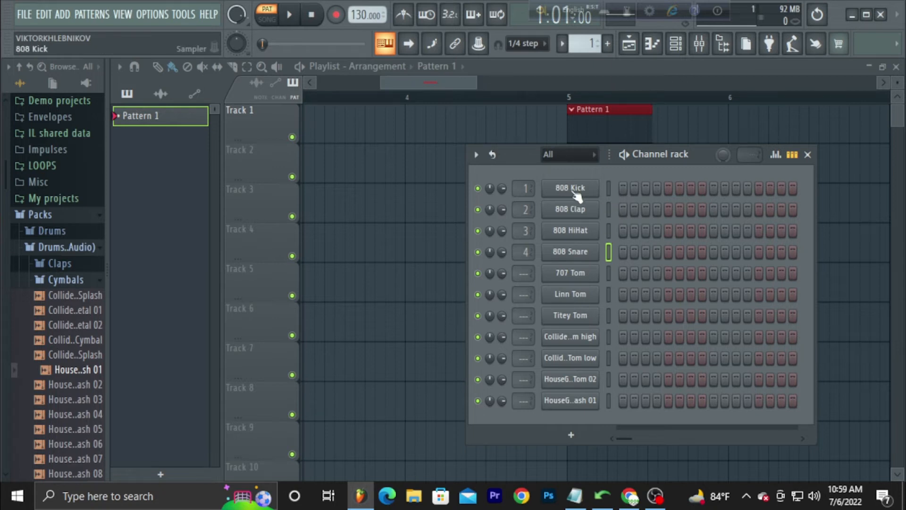
- Program 808 Kick on steps 1, 2, 7 and 8 with 808 Snare hits between them, and play the pattern
click(623, 187)
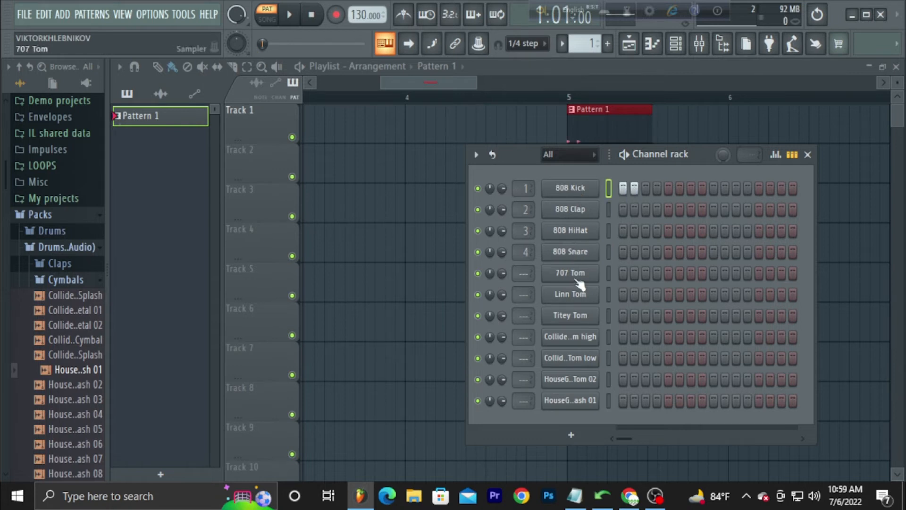
click(583, 252)
click(584, 253)
click(584, 252)
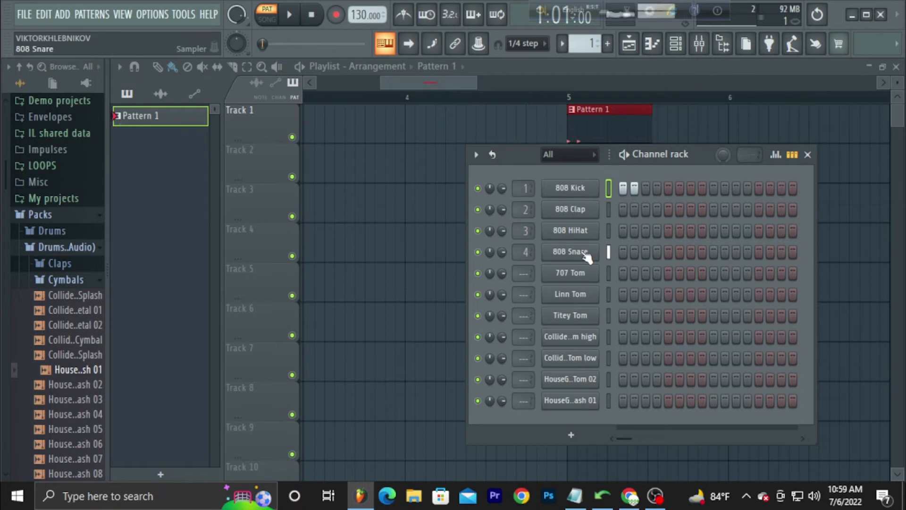
click(646, 254)
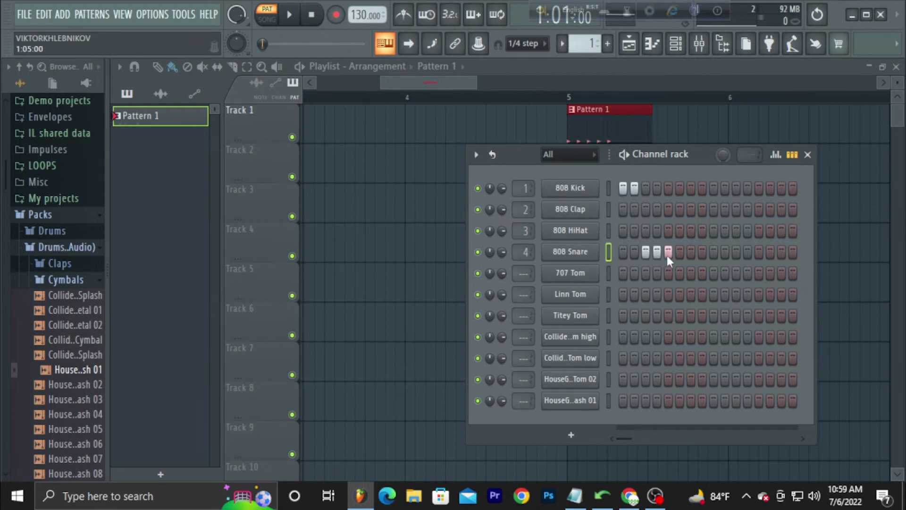
click(691, 188)
click(703, 189)
key(space)
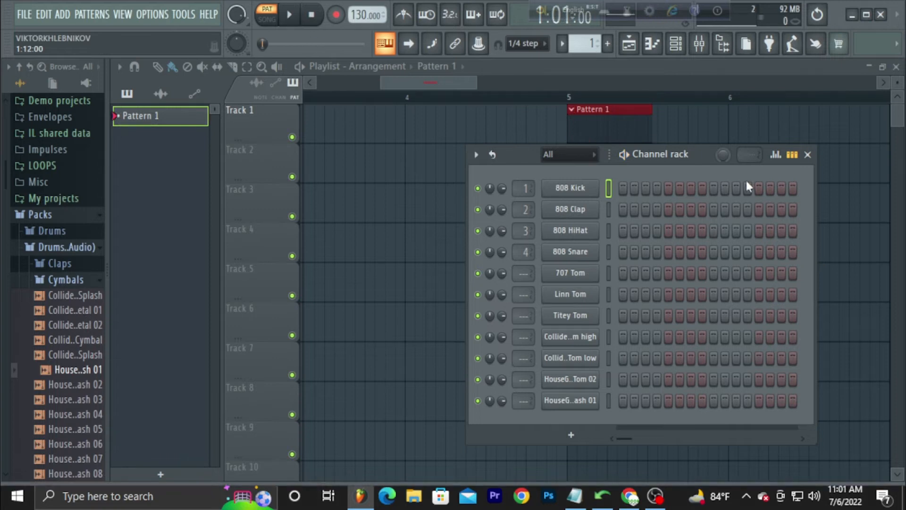
- Enter a new fill with 808 Kick on steps 1, 2, 7 and 8 and 808 Clap on steps 3 to 6
click(624, 187)
click(646, 209)
click(657, 210)
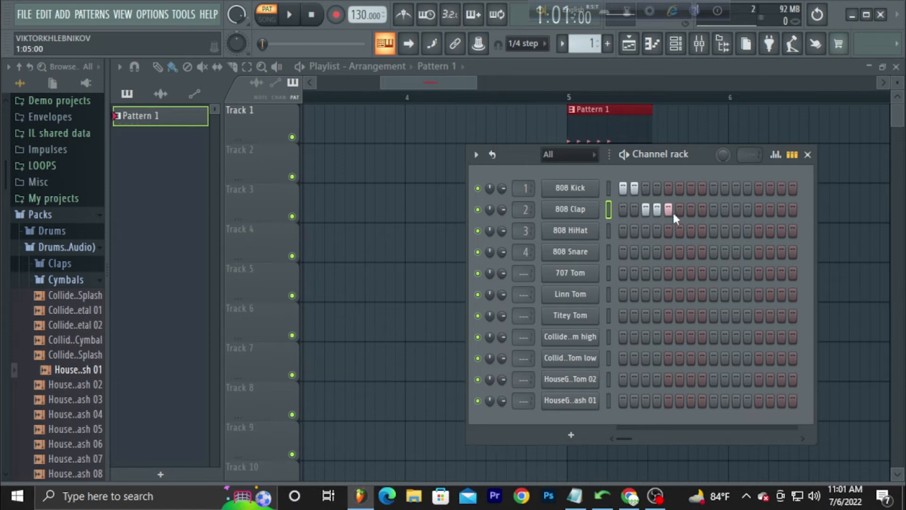
click(691, 188)
- Replace the 808 Clap hits with 808 Snare on steps 3 to 6 after auditioning the snare, and play the fill
click(577, 251)
click(576, 251)
click(576, 252)
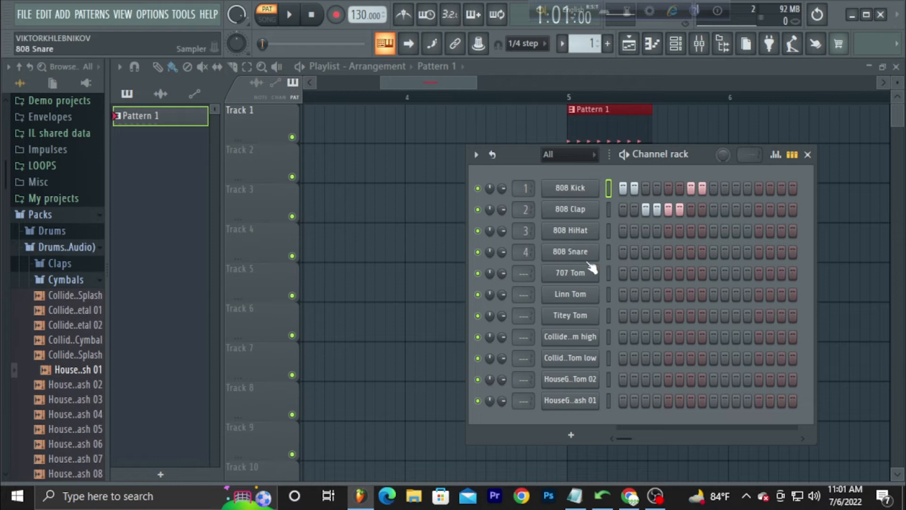
click(577, 253)
drag(639, 245, 675, 253)
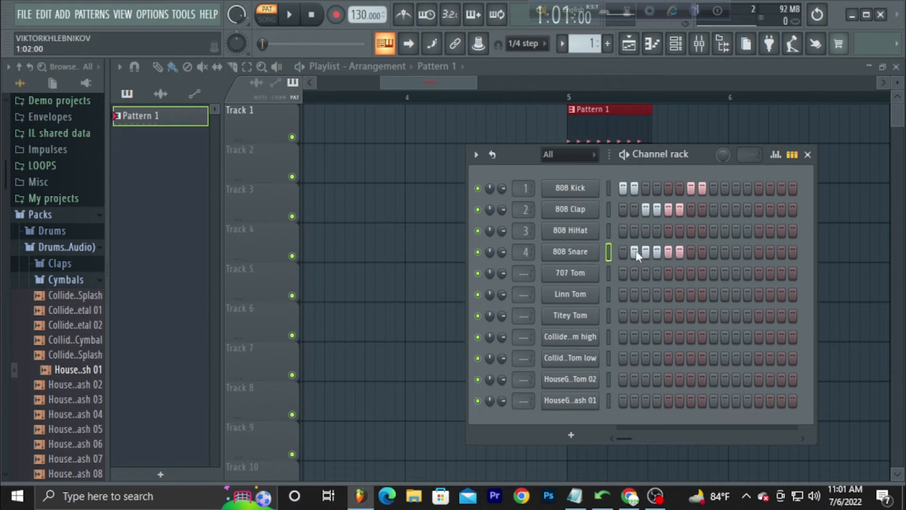
drag(679, 210, 660, 211)
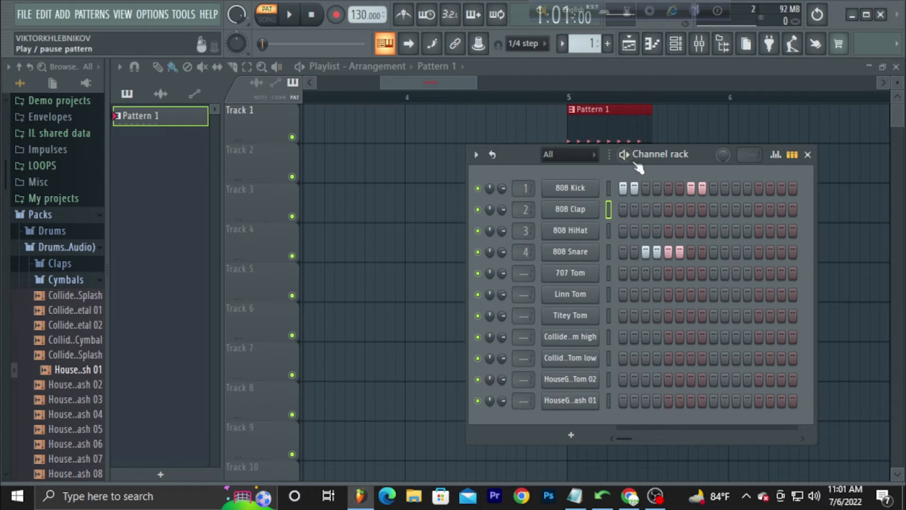
key(space)
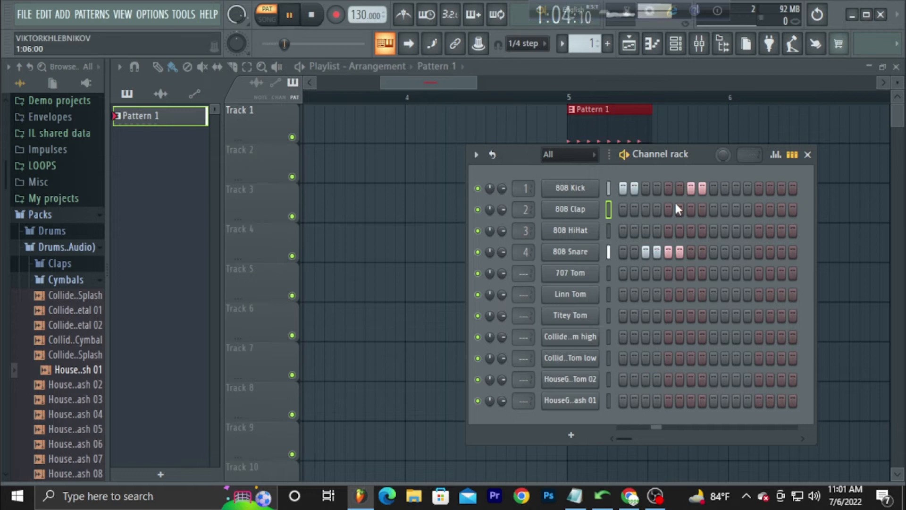
key(space)
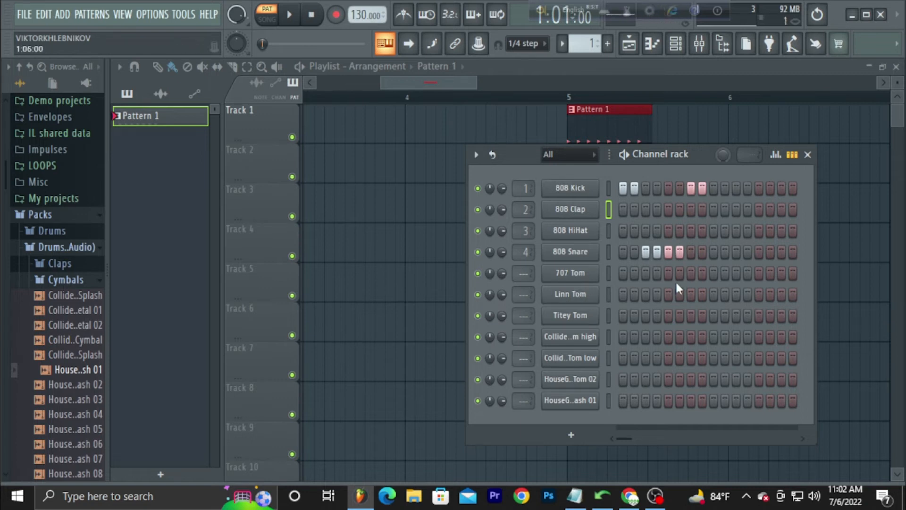
- Replace the snare hits on steps 5 and 6 with Linn Tom, and play the fill
click(669, 294)
click(678, 251)
key(space)
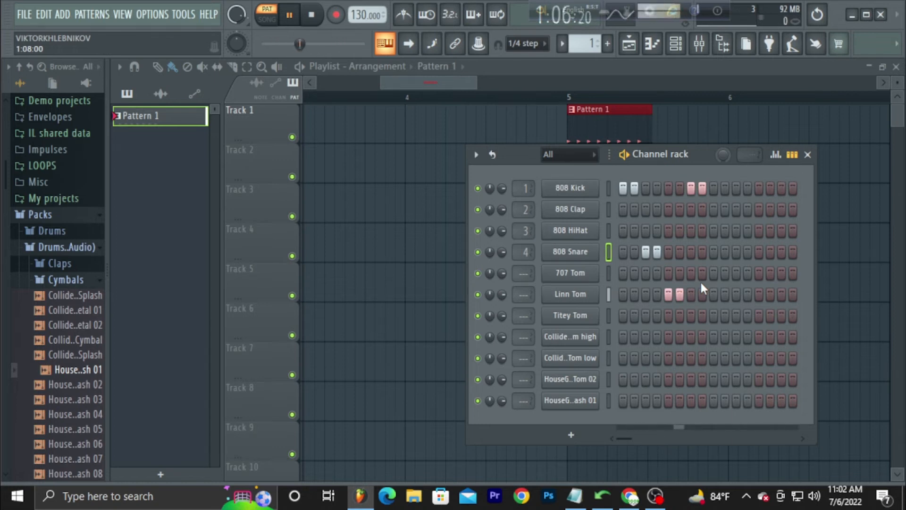
key(space)
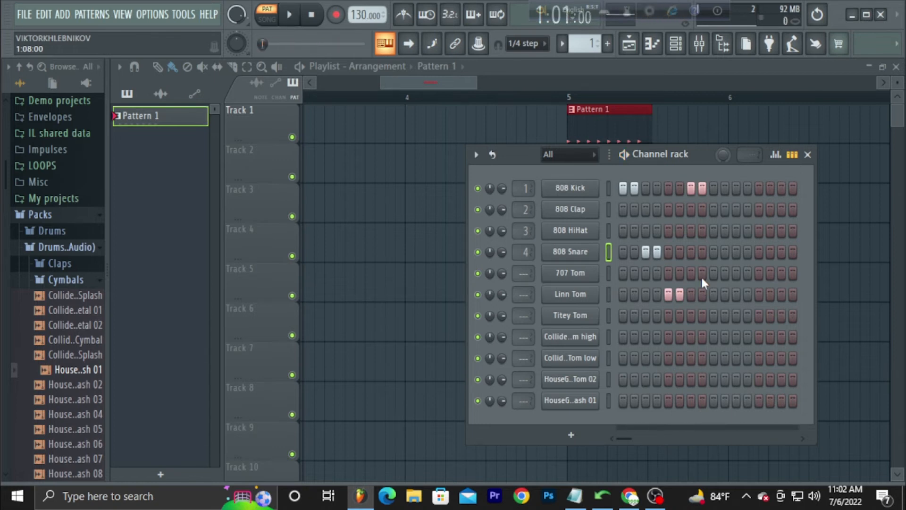
- Replace the kicks on steps 7 and 8 with Collide..m high, add HouseGen Crash 01 on step 9, and play the fill
right_click(703, 188)
right_click(693, 188)
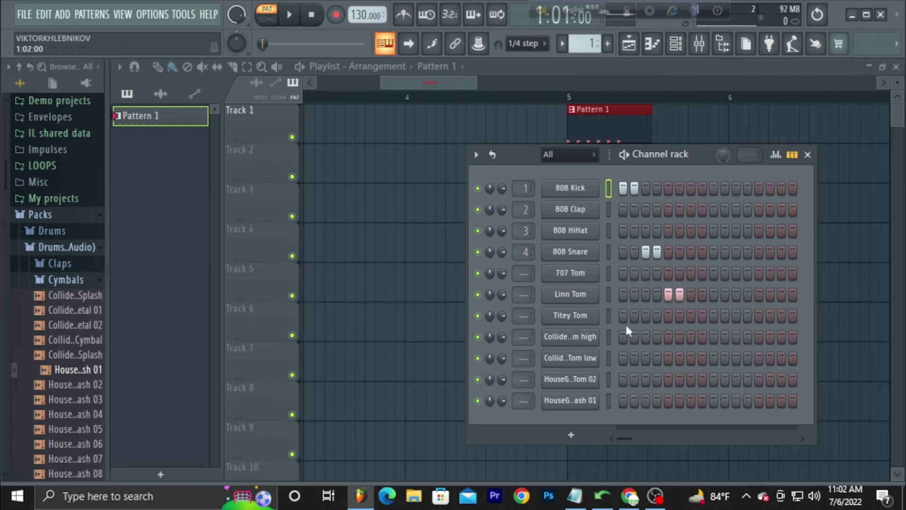
click(692, 338)
click(702, 338)
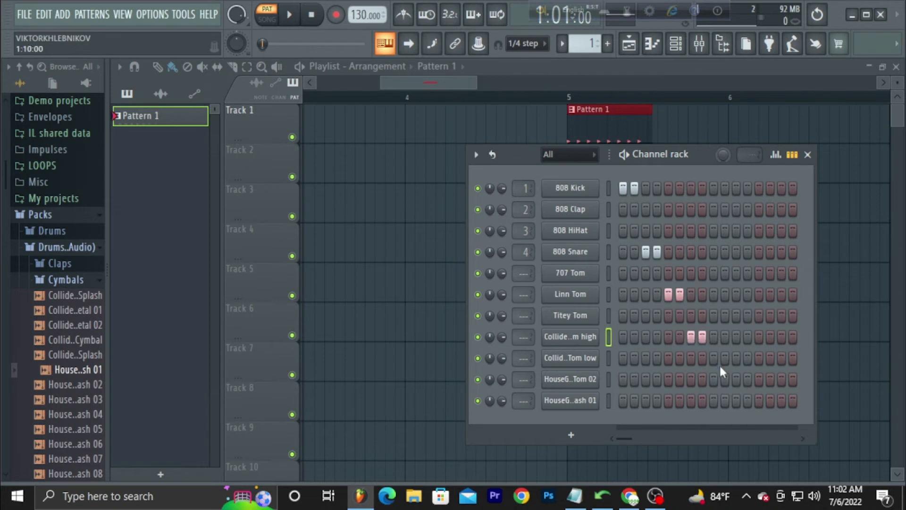
click(712, 401)
key(space)
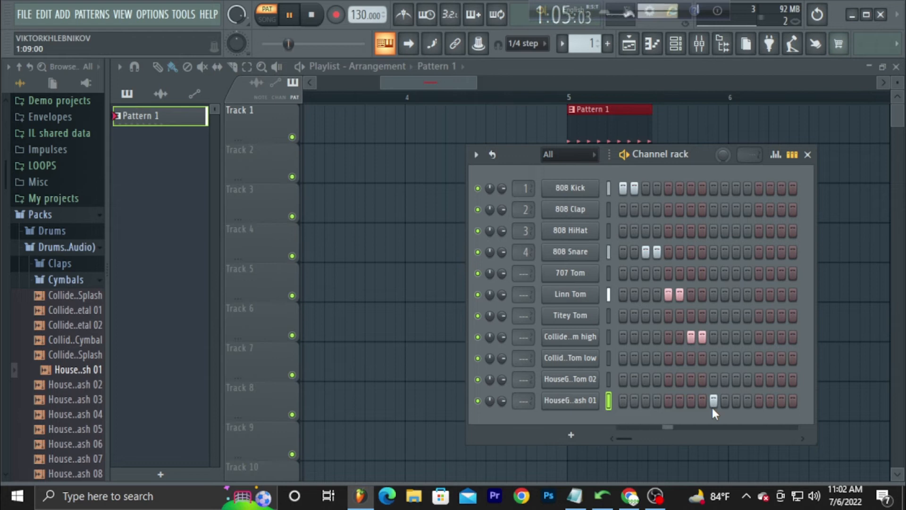
key(space)
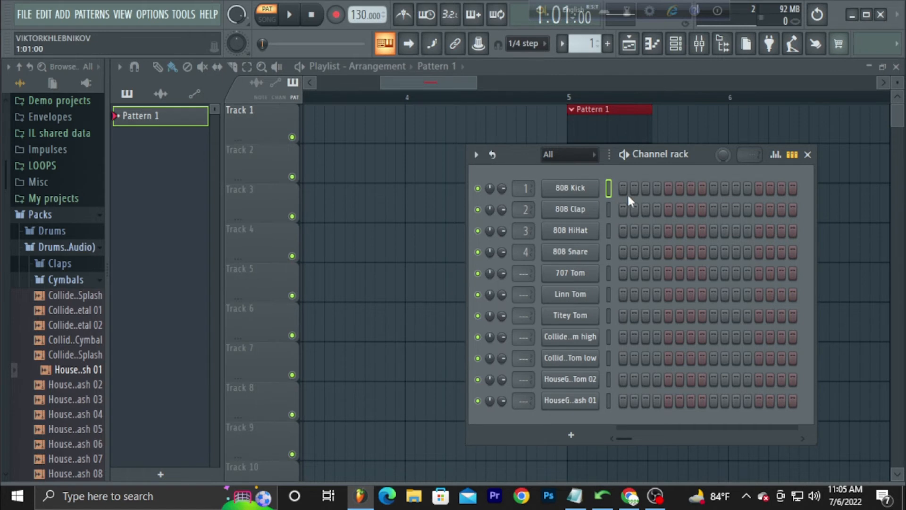
- Program 808 Kick on steps 1 to 8 and 808 Snare on steps 9 to 16, and audition the pattern
drag(623, 188, 646, 188)
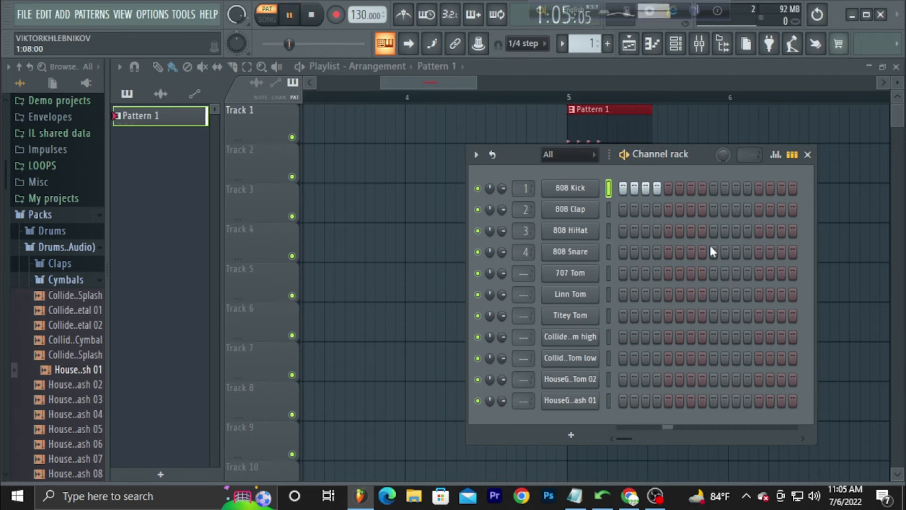
drag(665, 188, 701, 191)
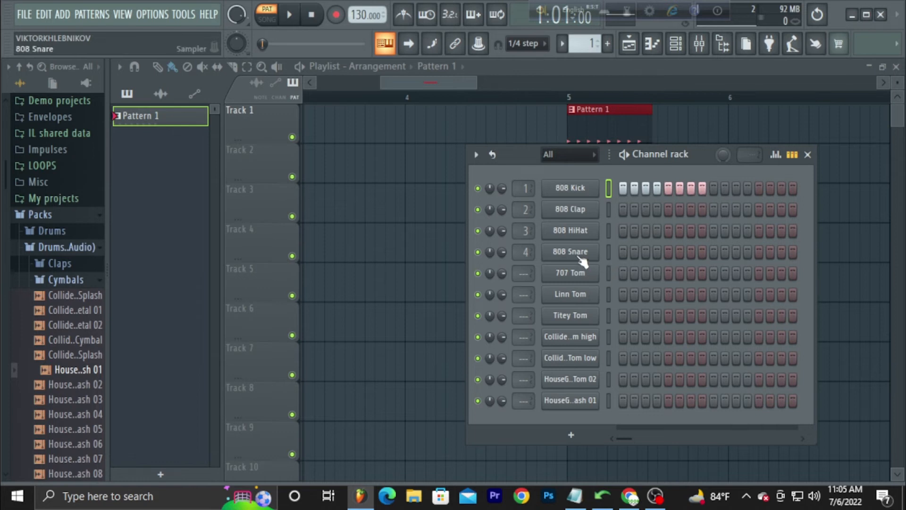
drag(714, 254, 789, 263)
key(space)
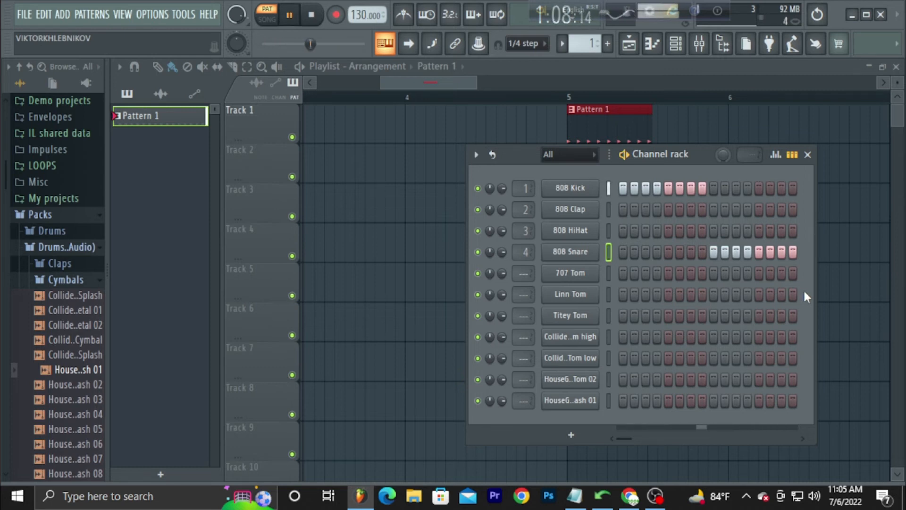
key(space)
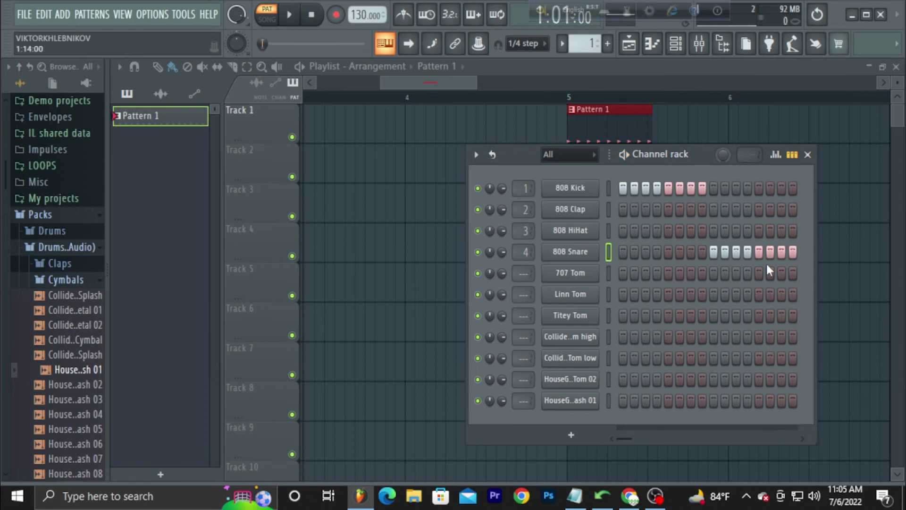
key(space)
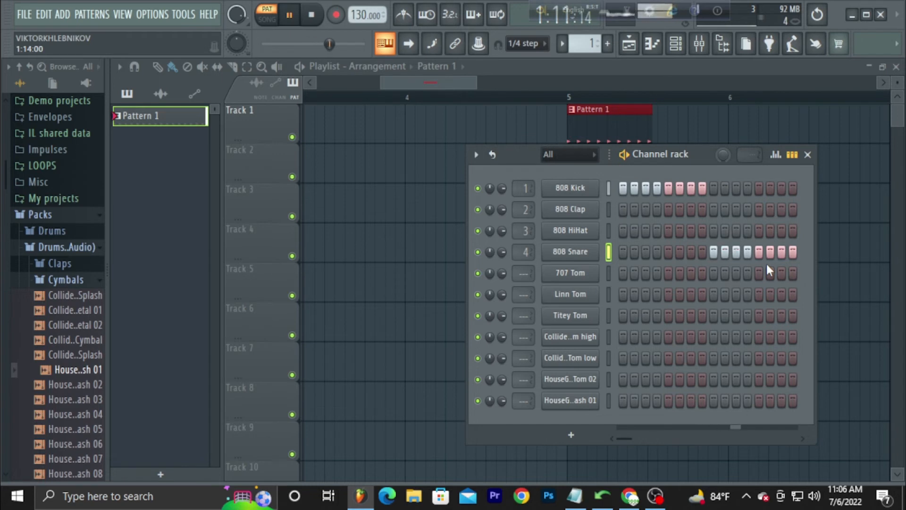
key(space)
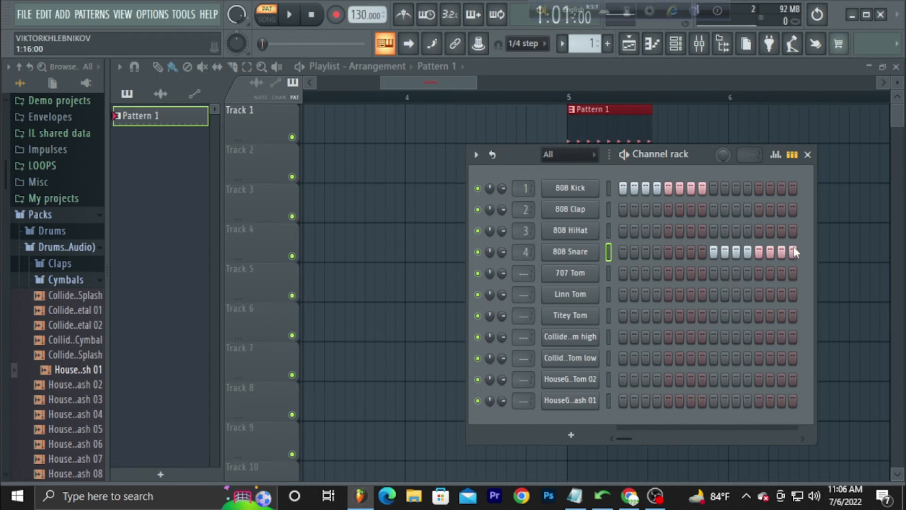
- Clear the snare run and the kick run, leaving 808 Kick only on step 1
drag(755, 250, 711, 251)
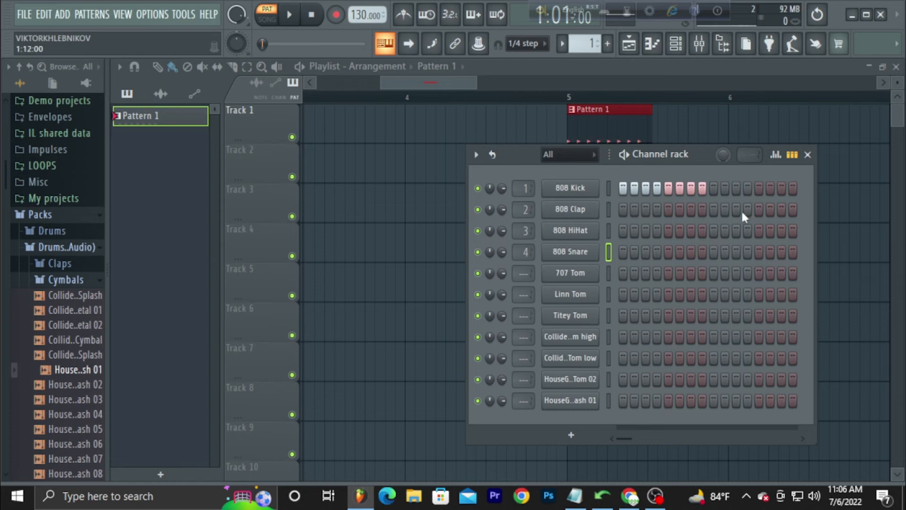
drag(708, 185, 669, 186)
click(626, 189)
click(620, 184)
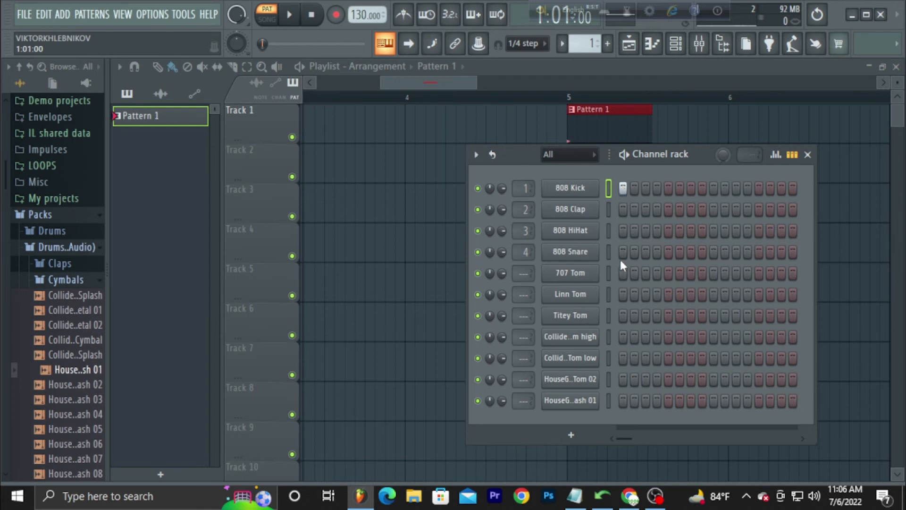
- Alternate 808 Snare on steps 2, 4, 6 and 8 with 808 Kick on steps 3, 5 and 7
click(634, 251)
click(657, 252)
click(646, 187)
click(668, 188)
click(680, 252)
click(691, 189)
click(702, 253)
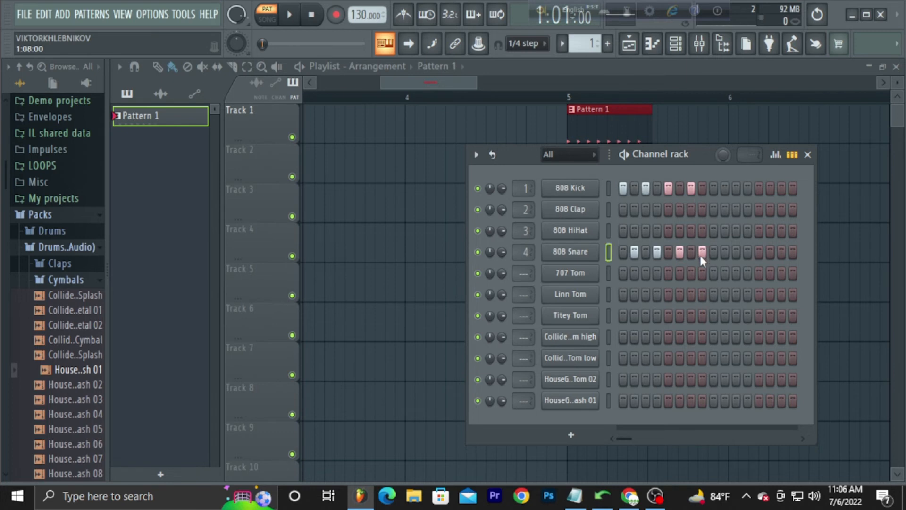
- Continue the alternation with 808 Kick on steps 9, 11, 13, 15 and 808 Snare on steps 10, 12, 14, 16, and play it
click(714, 188)
click(725, 252)
click(737, 187)
click(747, 252)
click(759, 188)
click(770, 252)
click(782, 189)
click(792, 253)
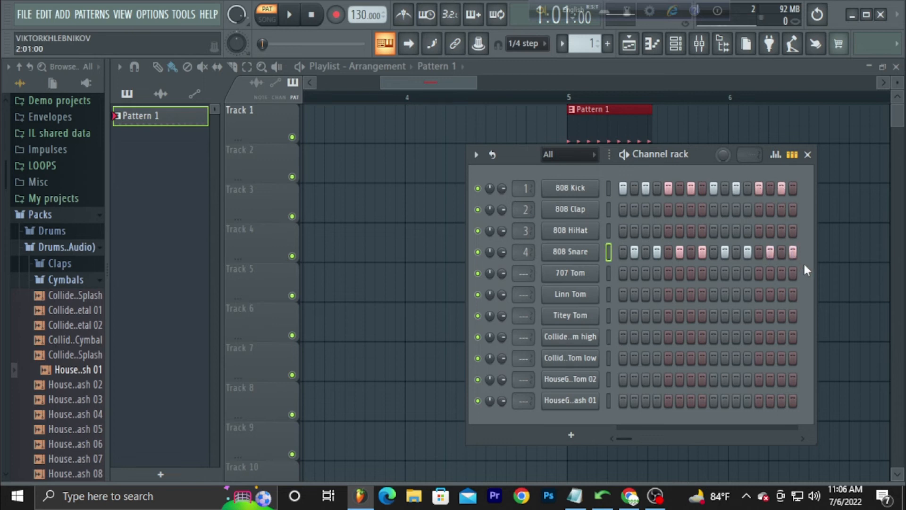
key(space)
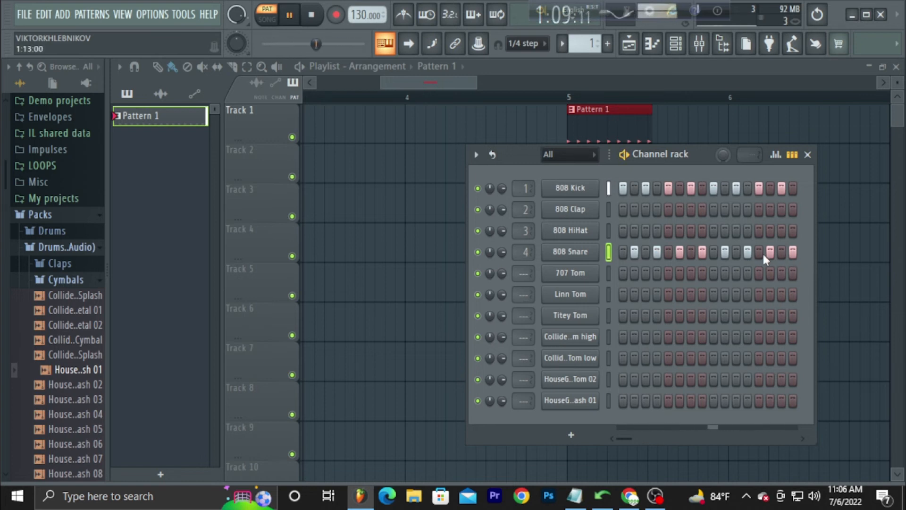
key(space)
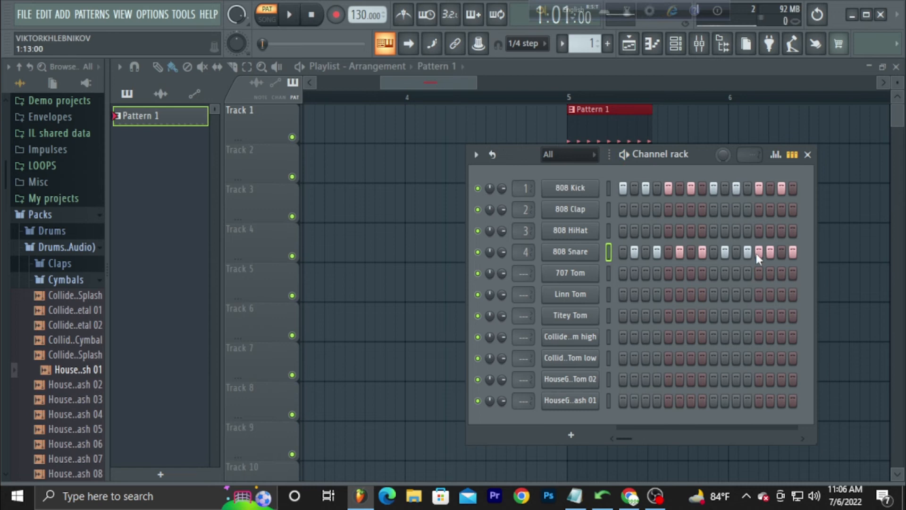
- Add extra 808 Snare hits on steps 13 and 15, and start playback
click(781, 255)
key(space)
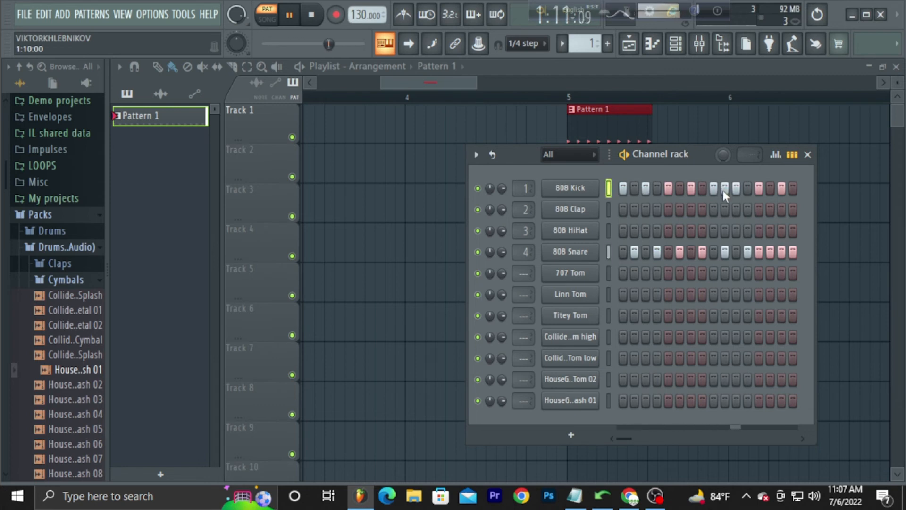
- Try an extra 808 Kick on step 8 during playback, remove it, and stop playback
click(702, 188)
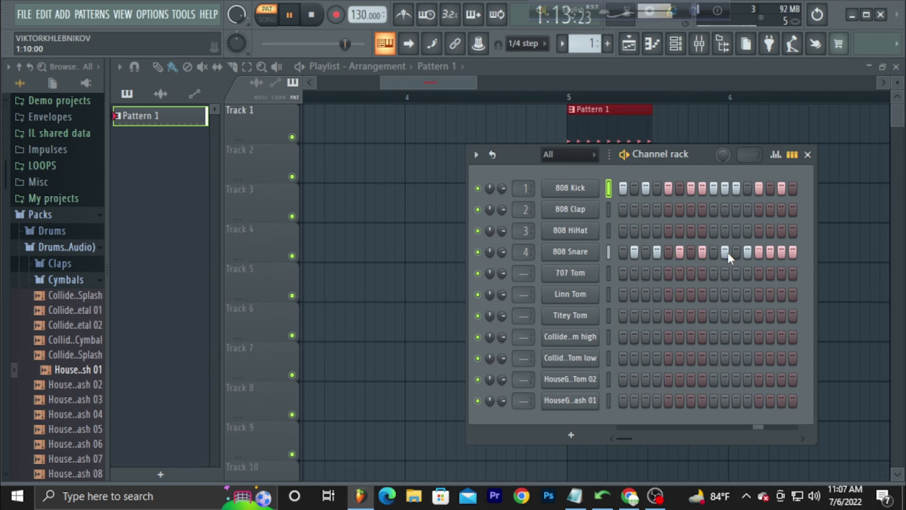
click(704, 190)
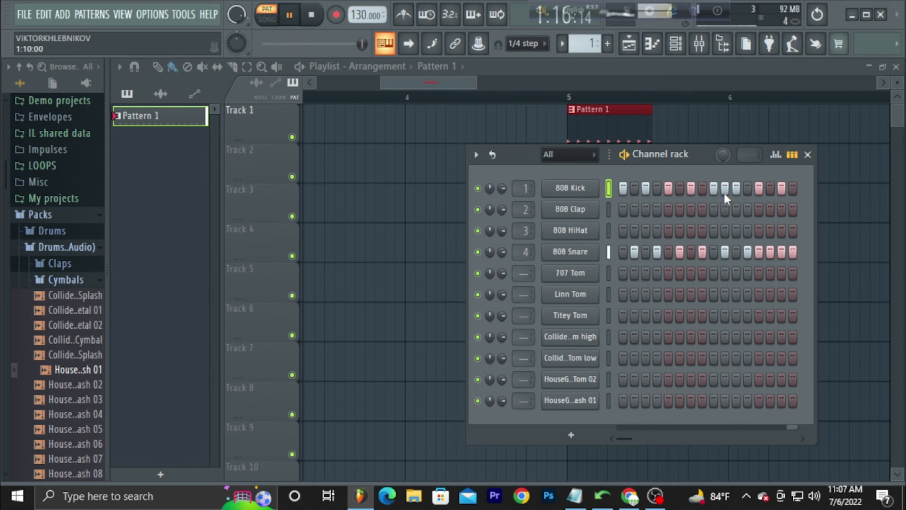
key(space)
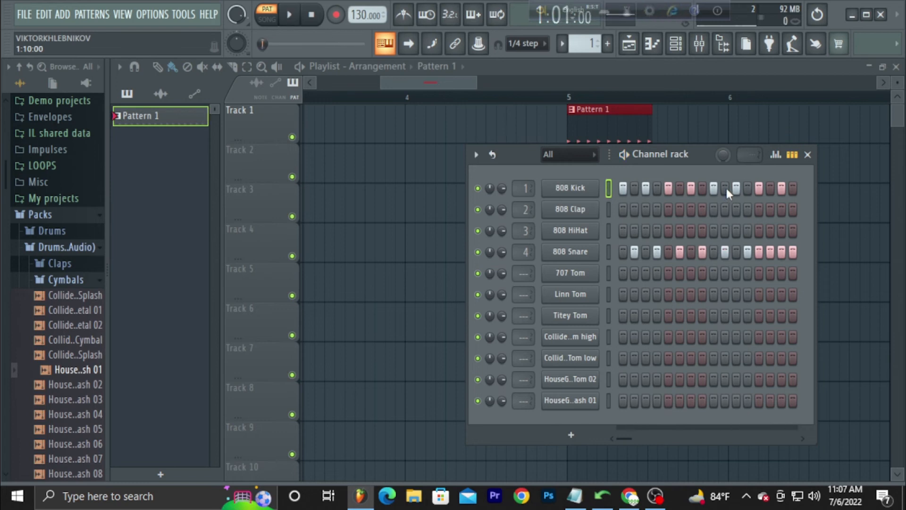
- Play back the kick and snare fill, stop it, and clear every 808 Snare hit except step 2
key(space)
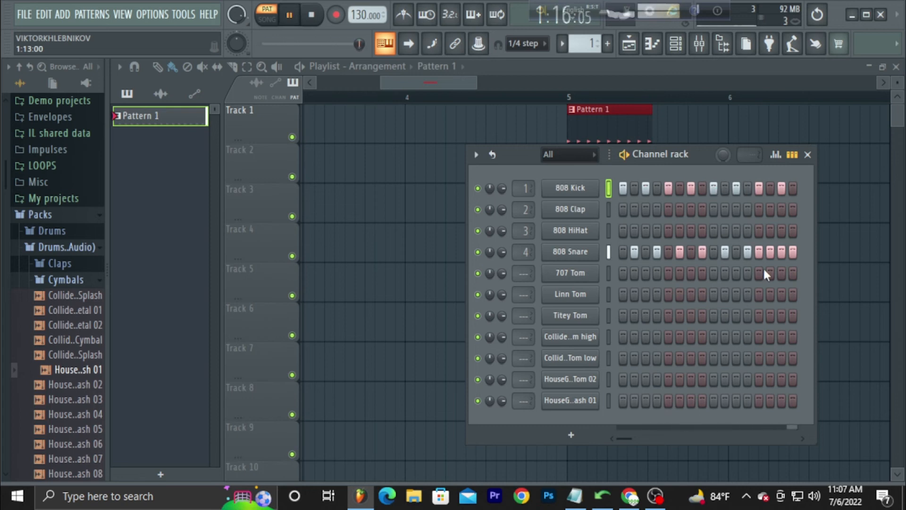
key(space)
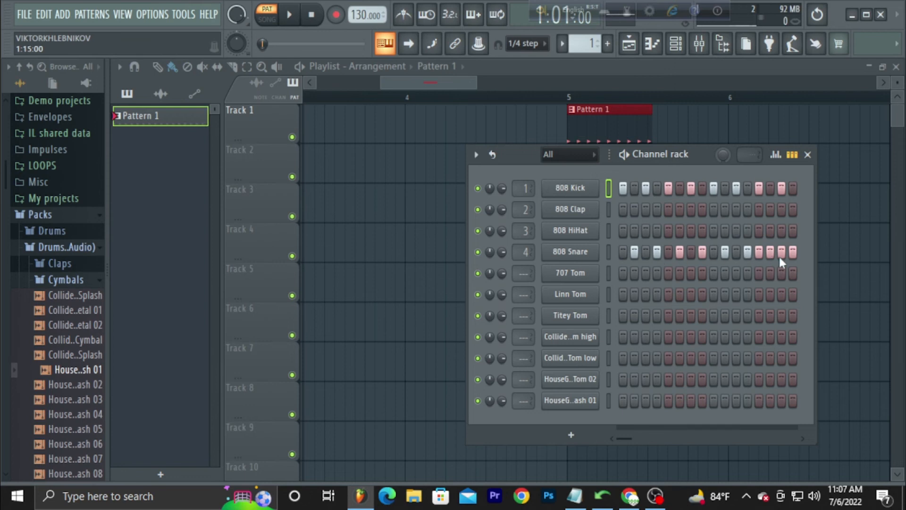
drag(796, 252, 684, 243)
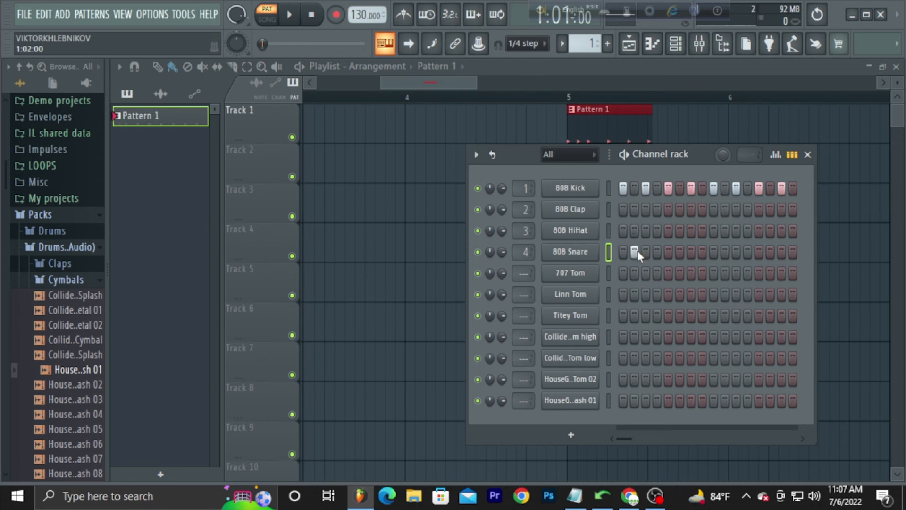
- Place one hit each on steps 3 to 8: 707 Tom, Linn Tom, Titey Tom, Collide high tom, Collide low tom and HouseG Tom 02
click(579, 278)
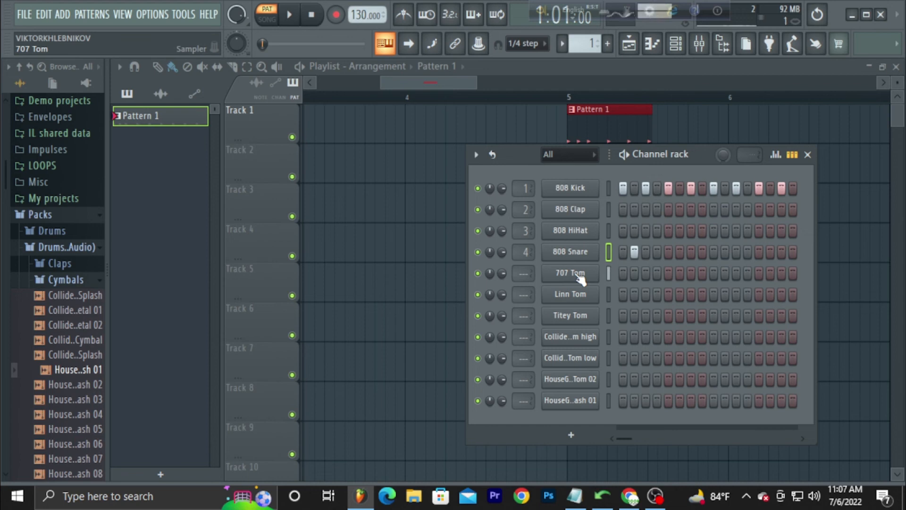
click(647, 274)
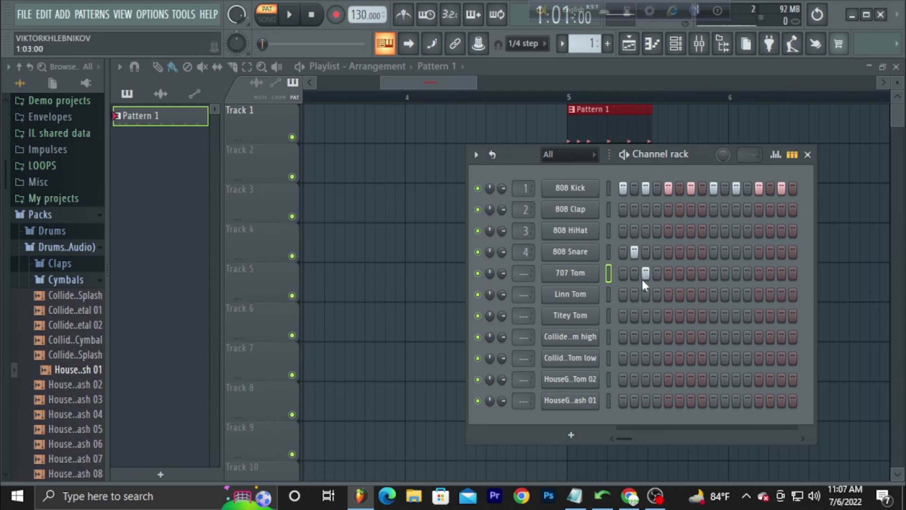
click(656, 293)
click(666, 315)
click(680, 337)
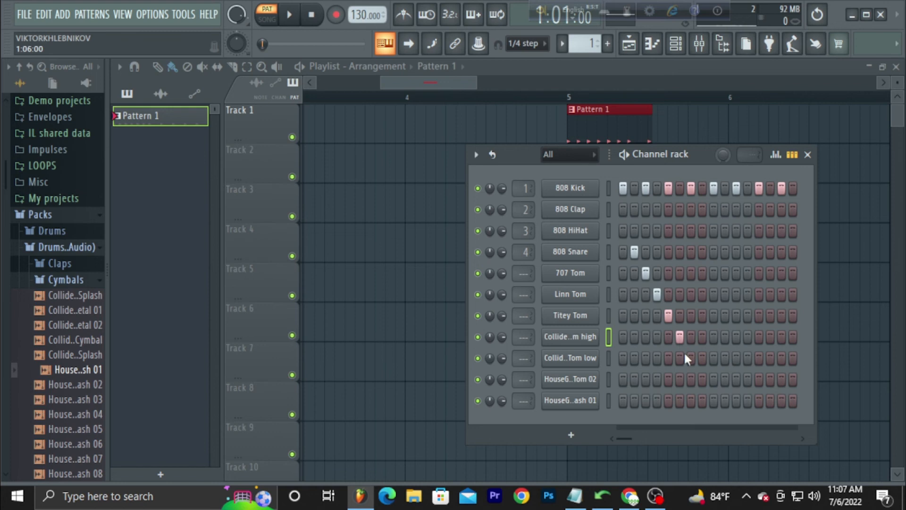
click(690, 358)
click(702, 381)
- Remove the 808 Kick hits on steps 3, 5, 7 and 9, and play the tom run
drag(647, 187, 680, 193)
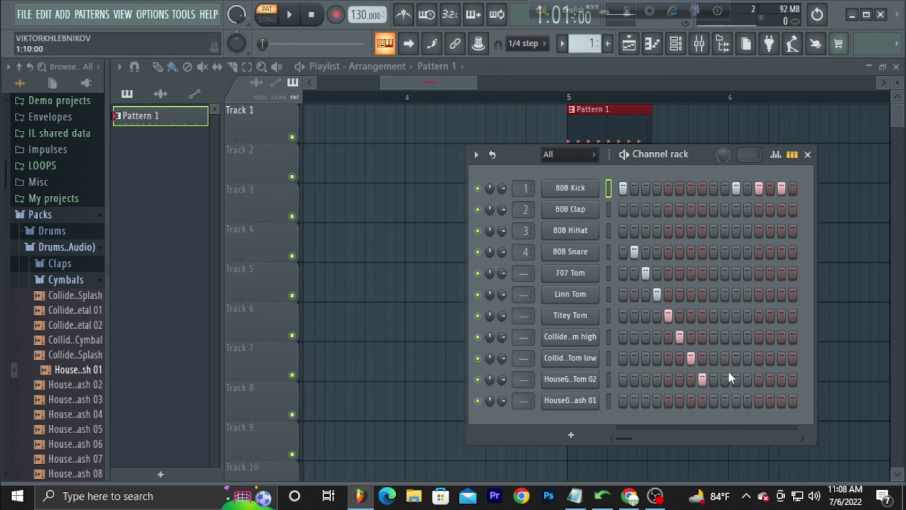
key(space)
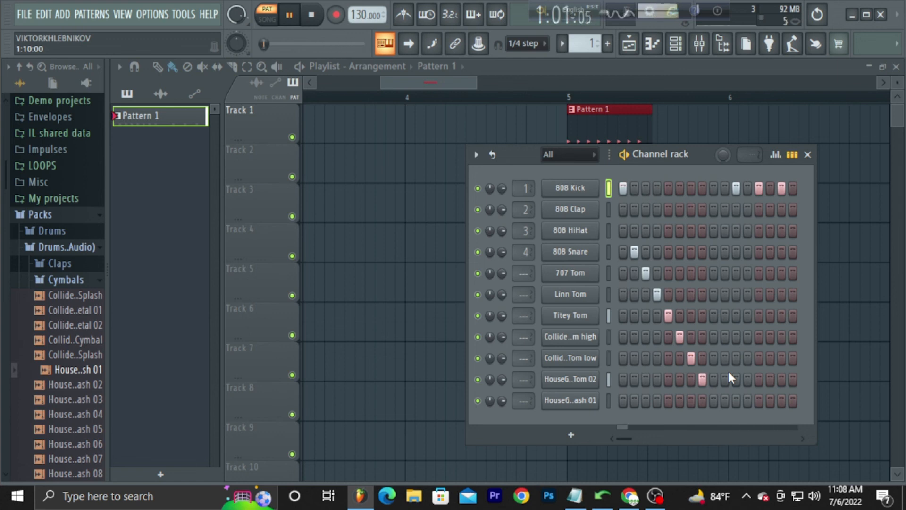
key(space)
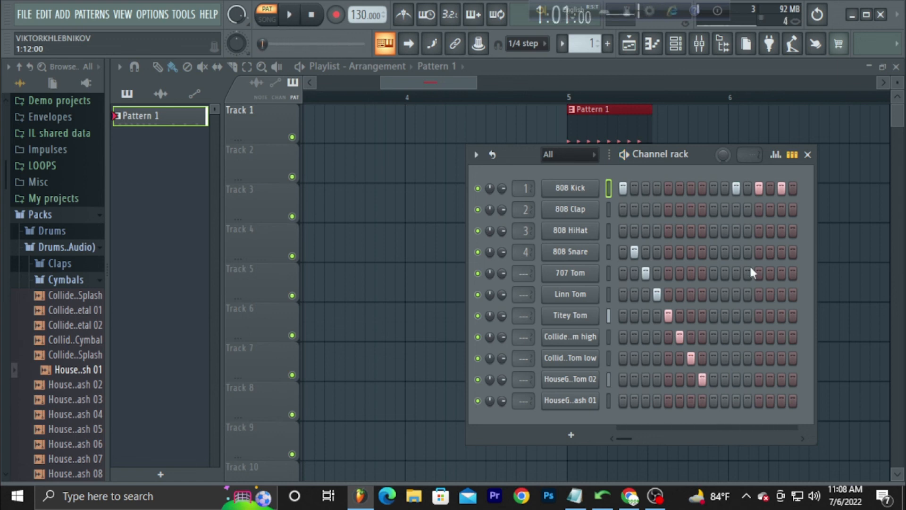
- Add 808 Kick hits on steps 12, 14 and 16, plus step 10 during playback, and stop playback
drag(750, 189, 784, 195)
key(space)
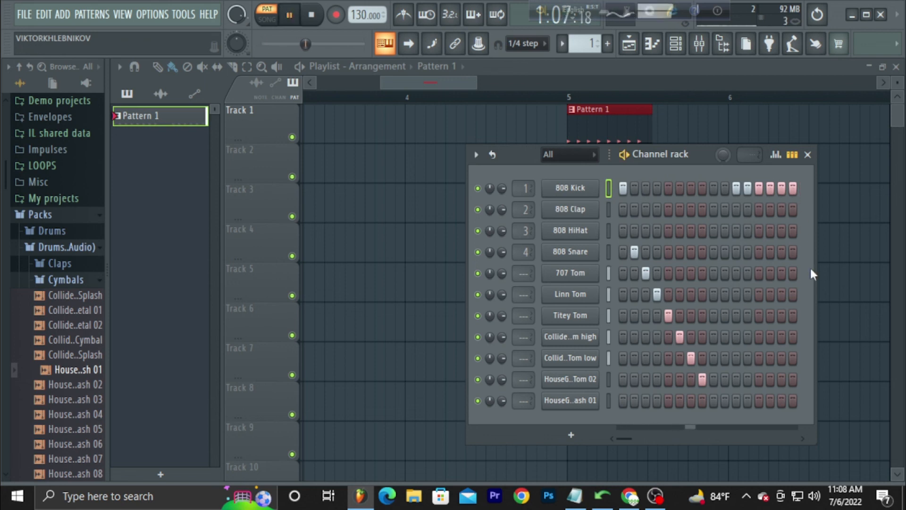
click(725, 187)
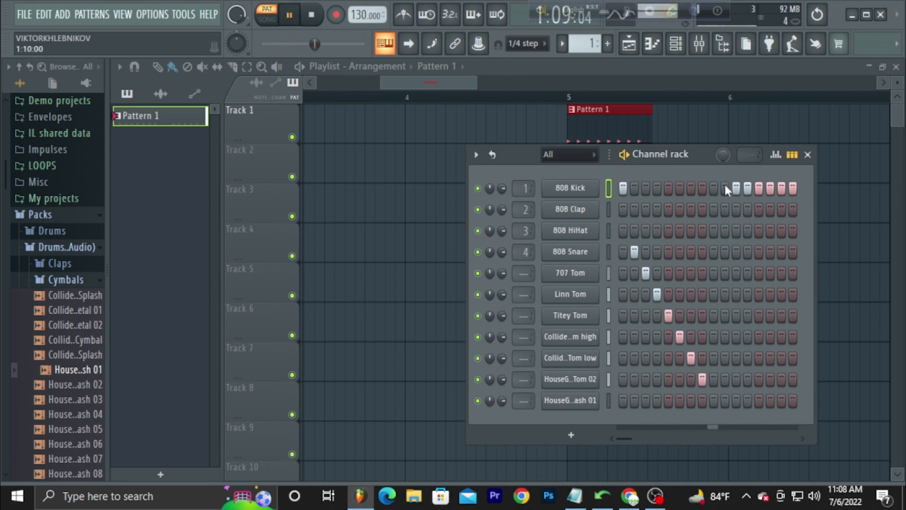
key(space)
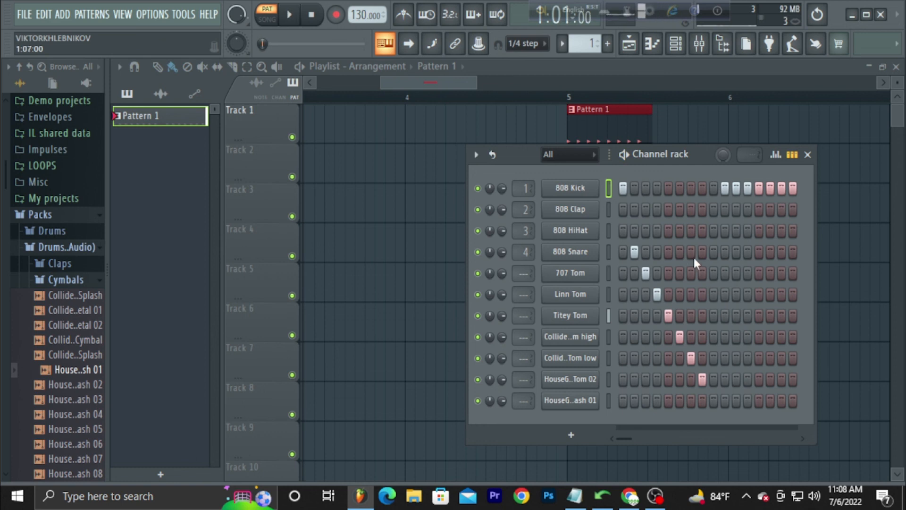
- Replace the 808 Kick hits on steps 10, 11 and 12 with 808 Snare, and play the fill
drag(723, 251, 747, 253)
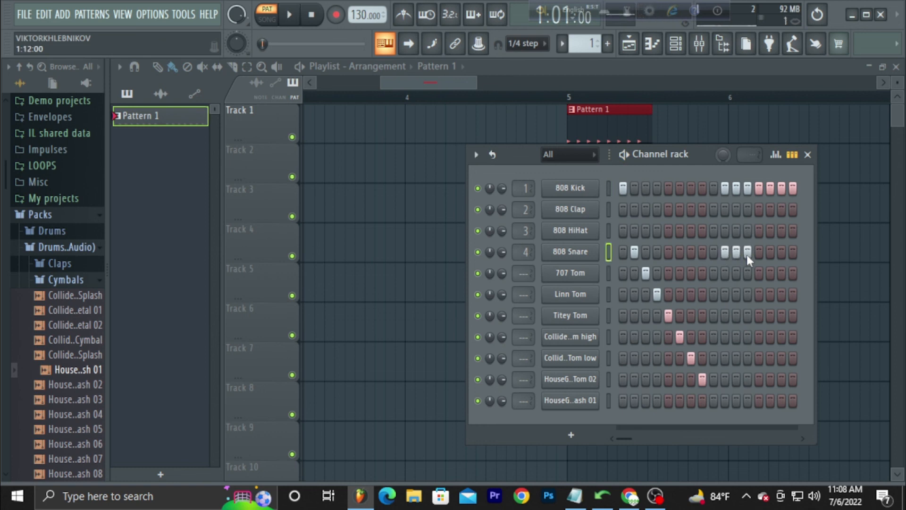
drag(747, 186, 710, 187)
key(space)
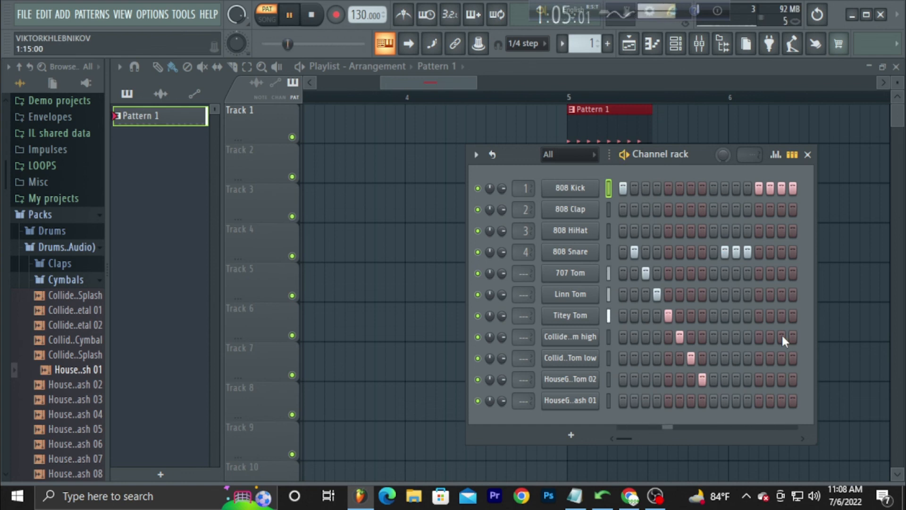
key(space)
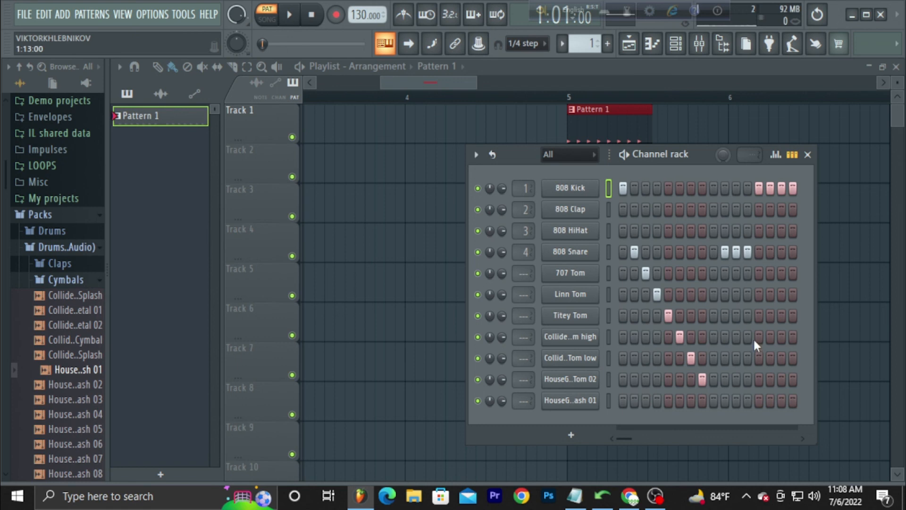
- Audition the Linn Tom, and replace the 808 Kick hits on steps 13 and 14 with Titey Tom
click(578, 299)
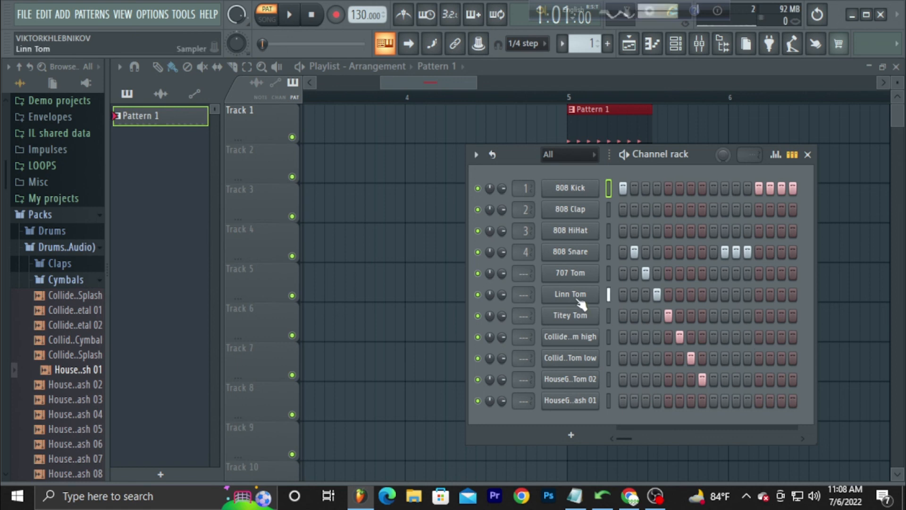
click(759, 315)
click(770, 316)
right_click(770, 189)
right_click(759, 189)
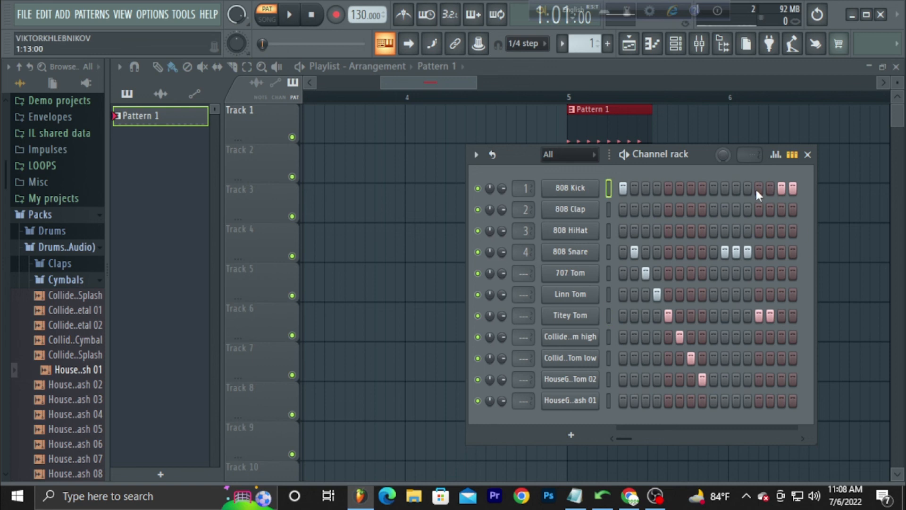
- Add a HouseG Crash 01 hit on step 16, and play the finished fill
click(793, 401)
key(space)
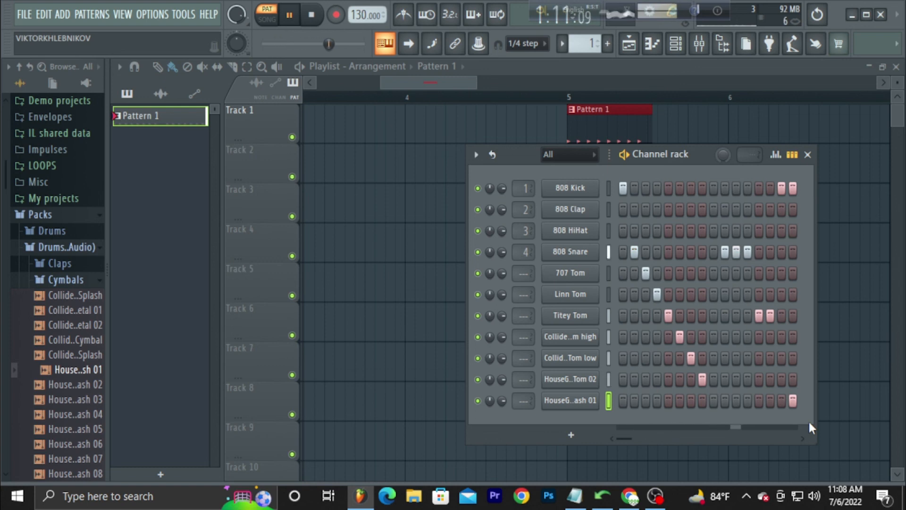
key(space)
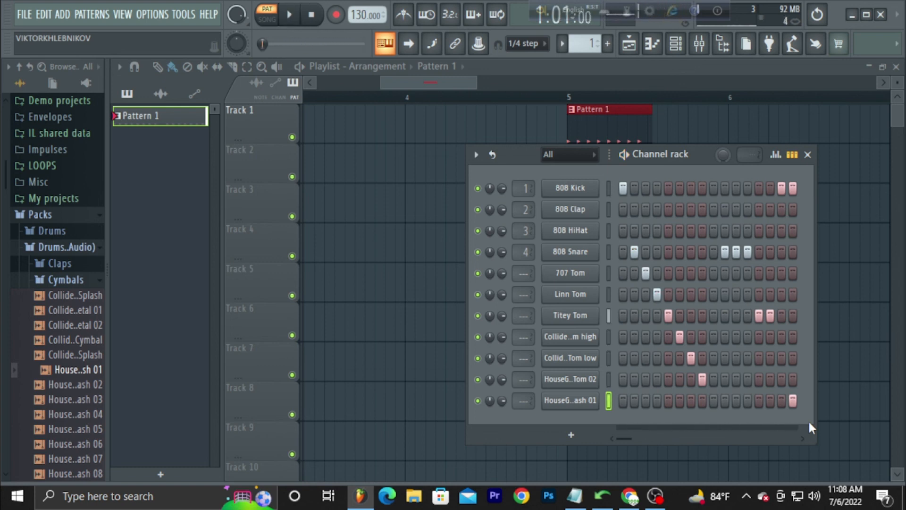